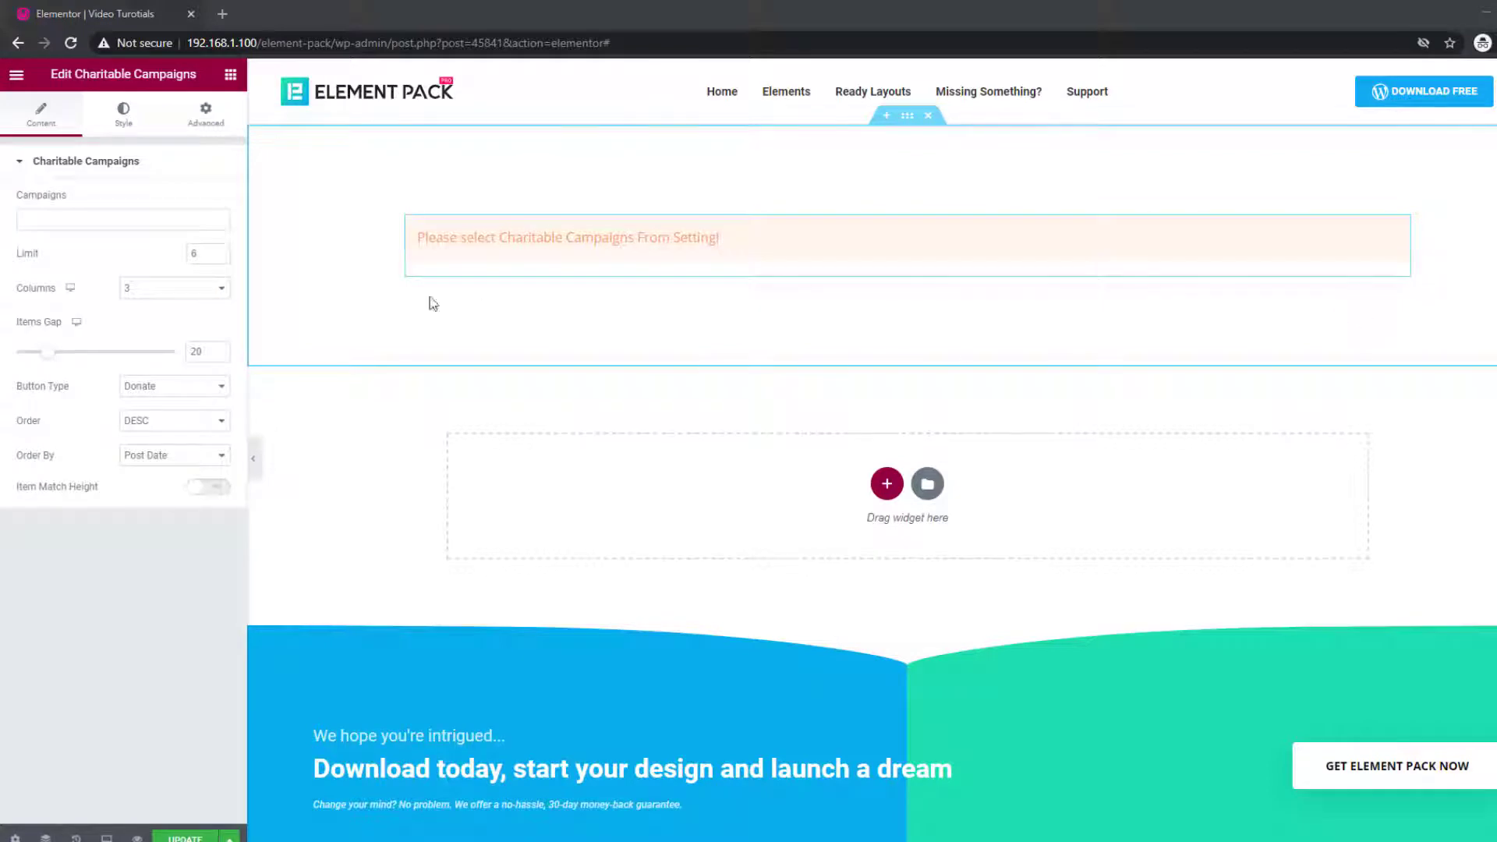
Step: Add all nine campaigns, including Homeless Helping and Save Child Africa, to the Campaigns field
left_click(184, 220)
left_click(144, 240)
left_click(78, 259)
left_click(203, 221)
left_click(61, 296)
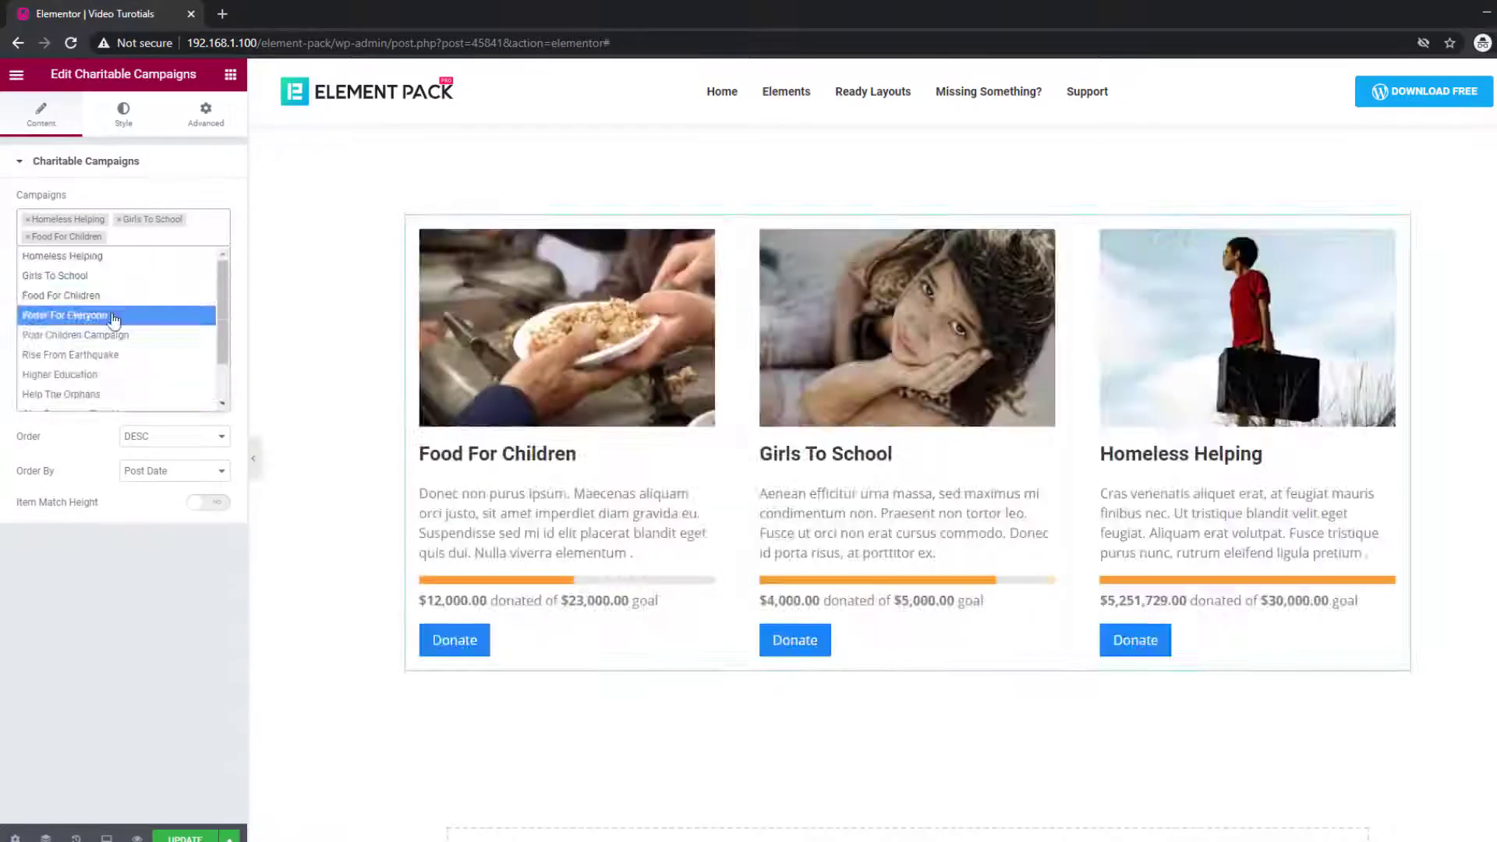
left_click(75, 336)
left_click(70, 373)
left_click(70, 410)
left_click(180, 273)
left_click(70, 374)
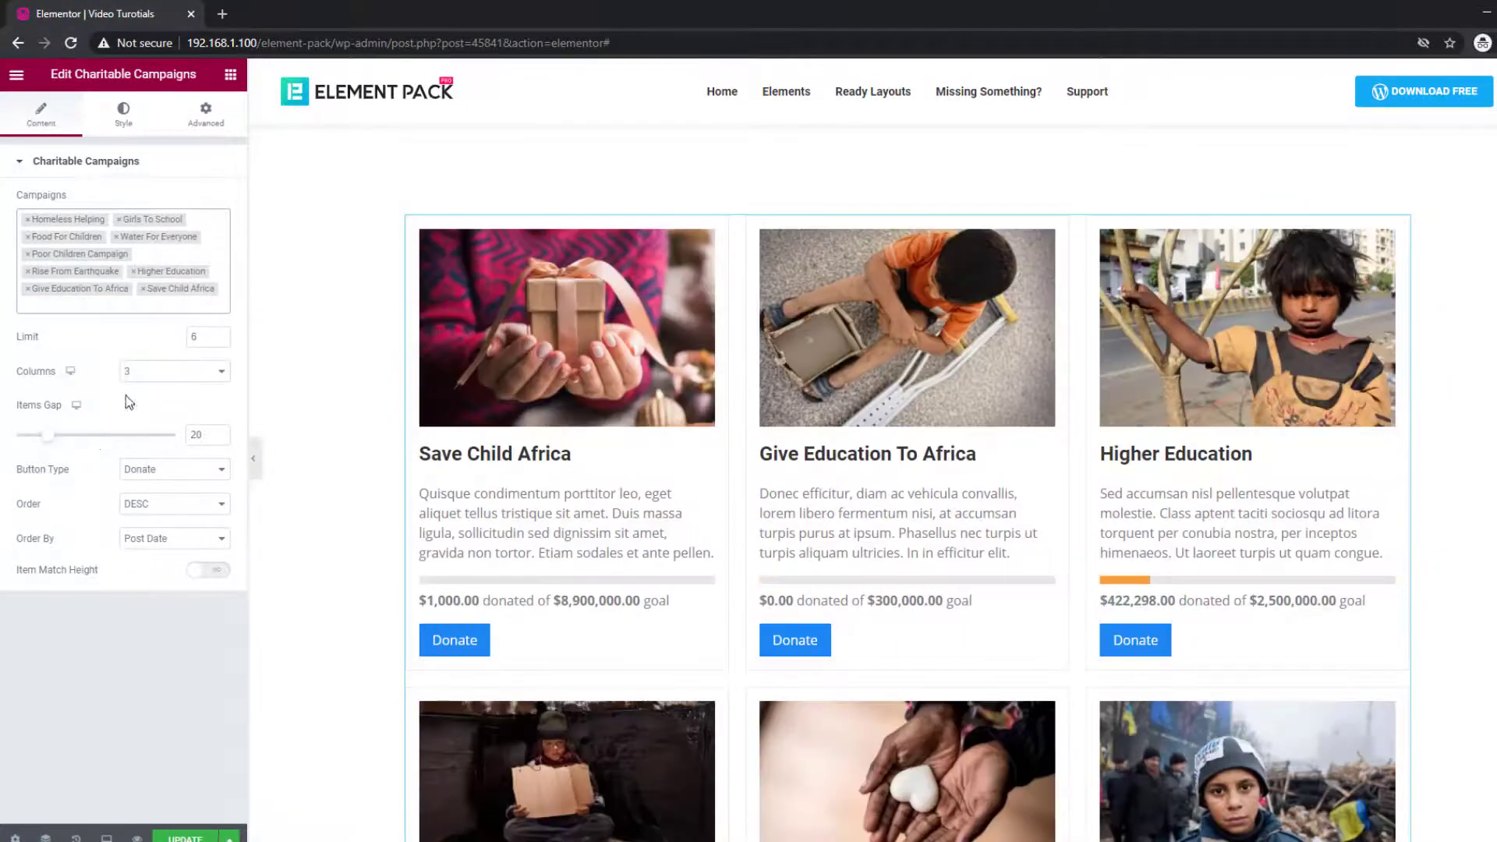
Step: Try Limit 9 with 4 columns and enable Item Match Height
left_click_drag(201, 338, 182, 340)
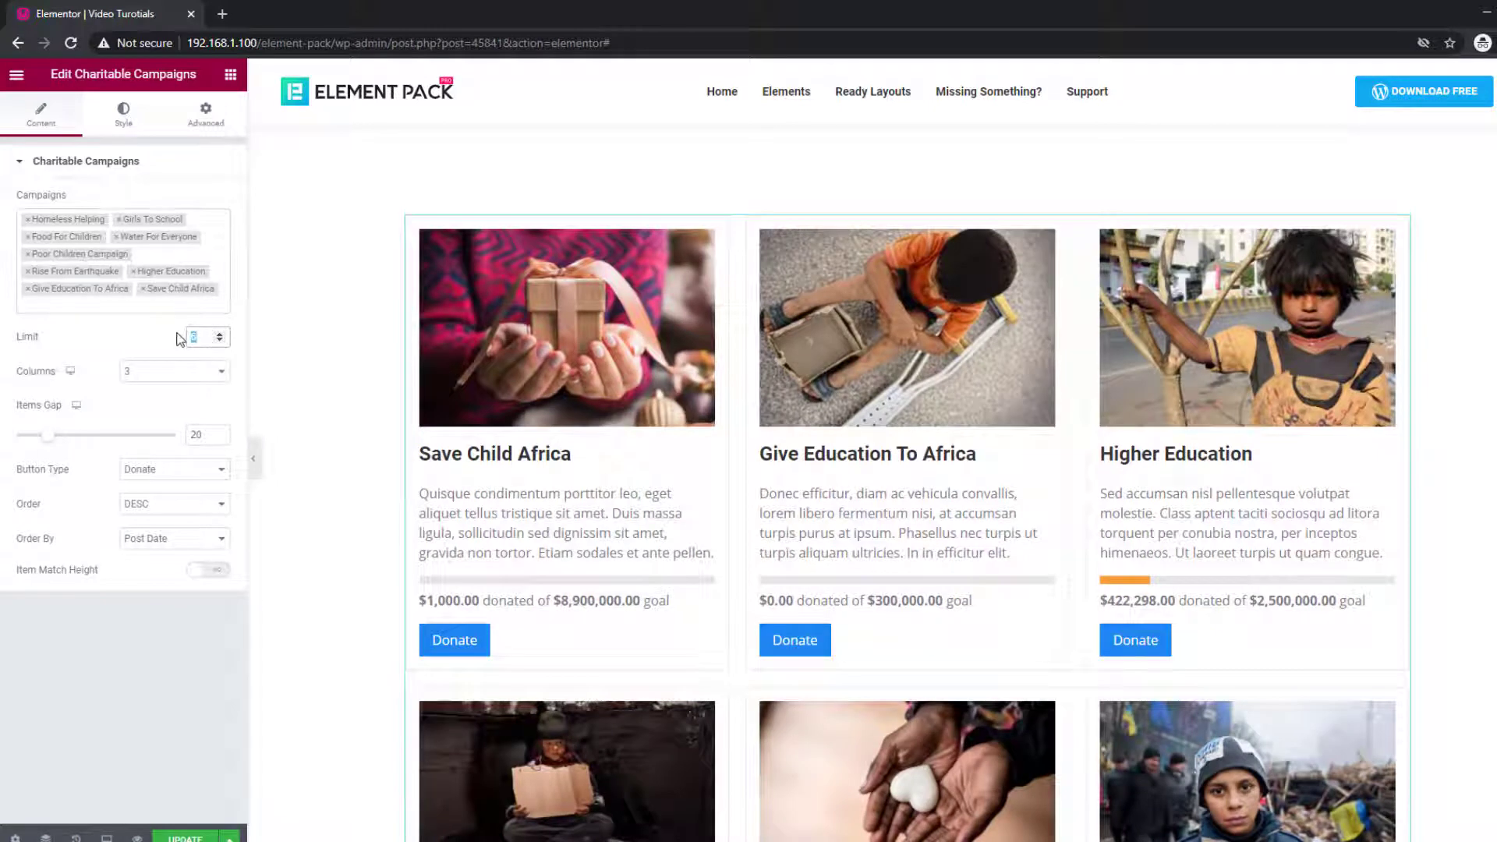
type("9")
left_click(161, 372)
left_click(155, 434)
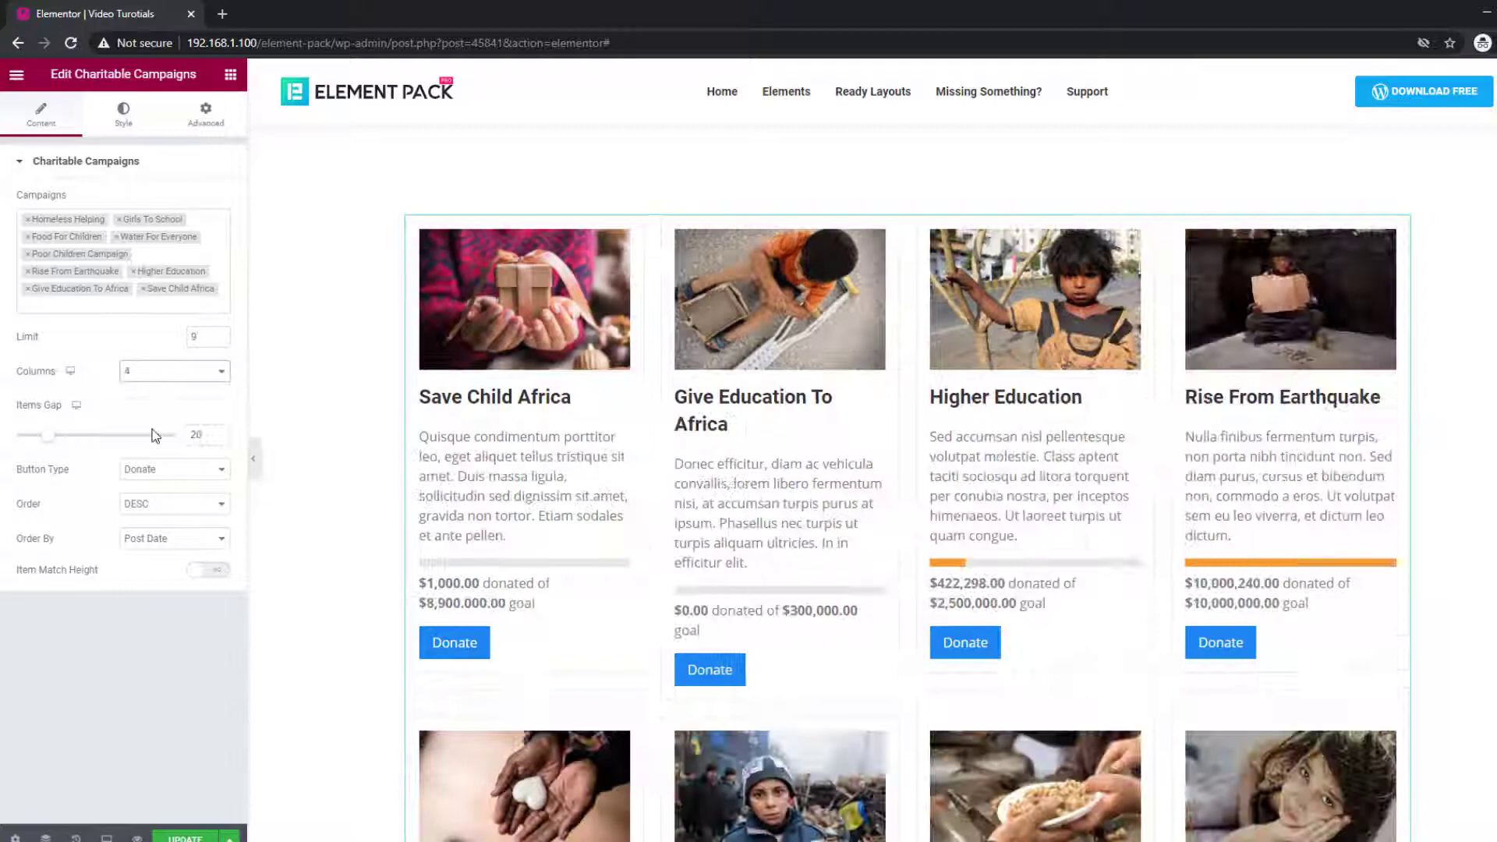
scroll(294, 427, "down", 10)
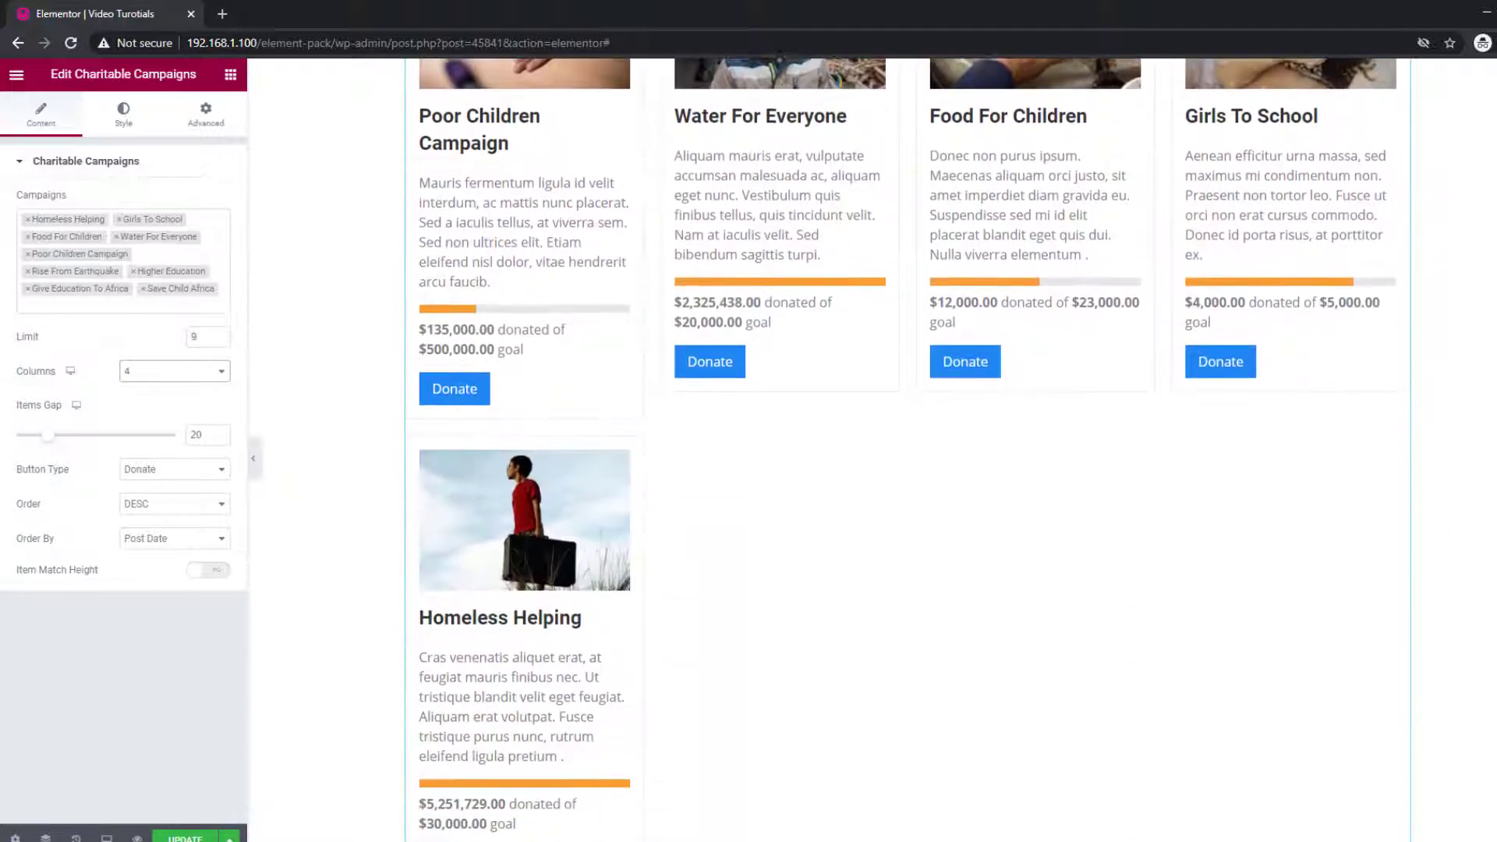
scroll(294, 428, "down", 2)
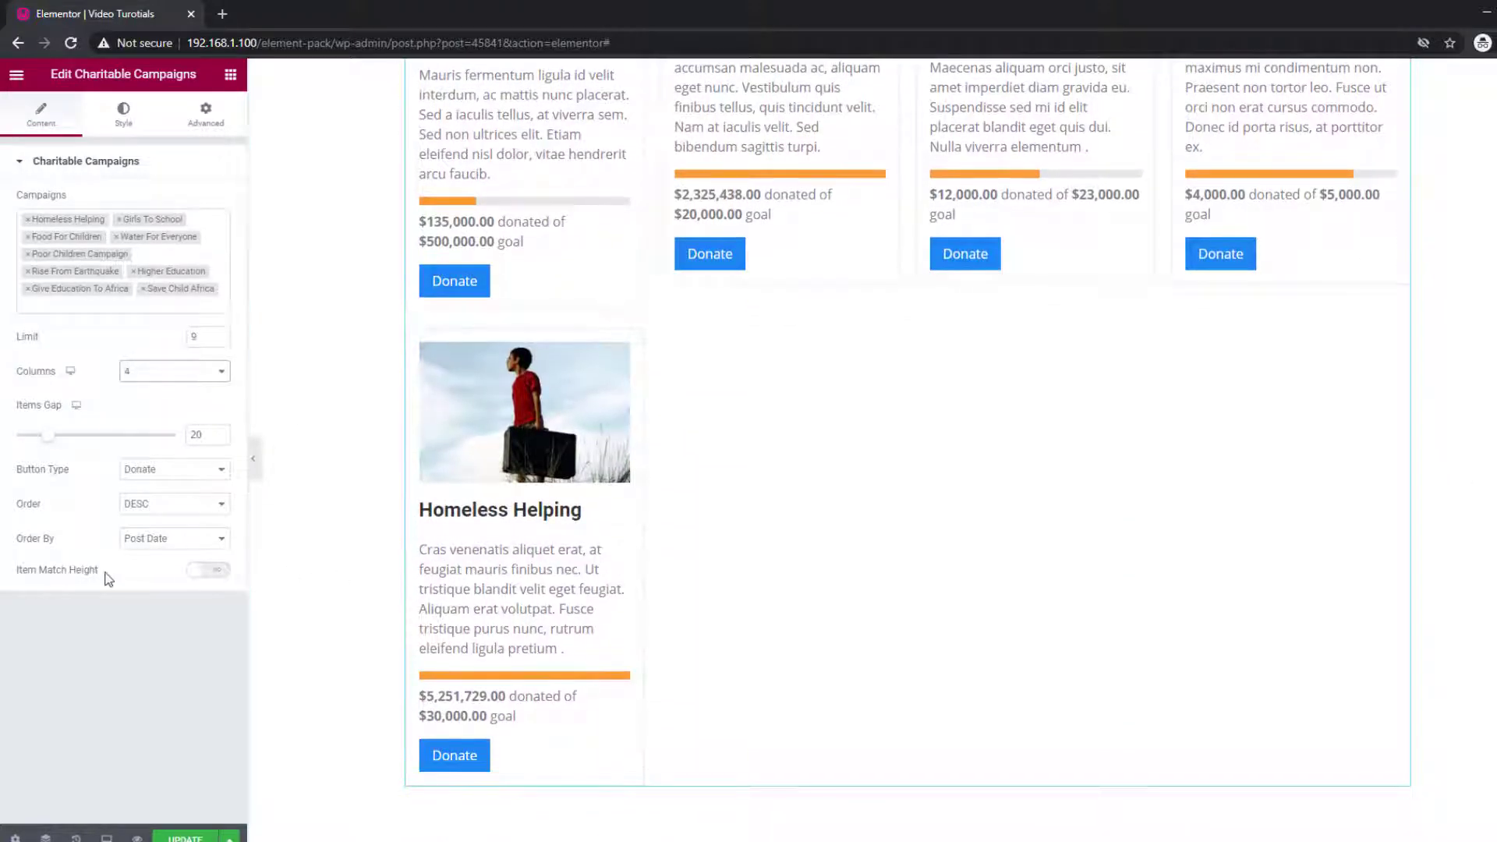
left_click(213, 571)
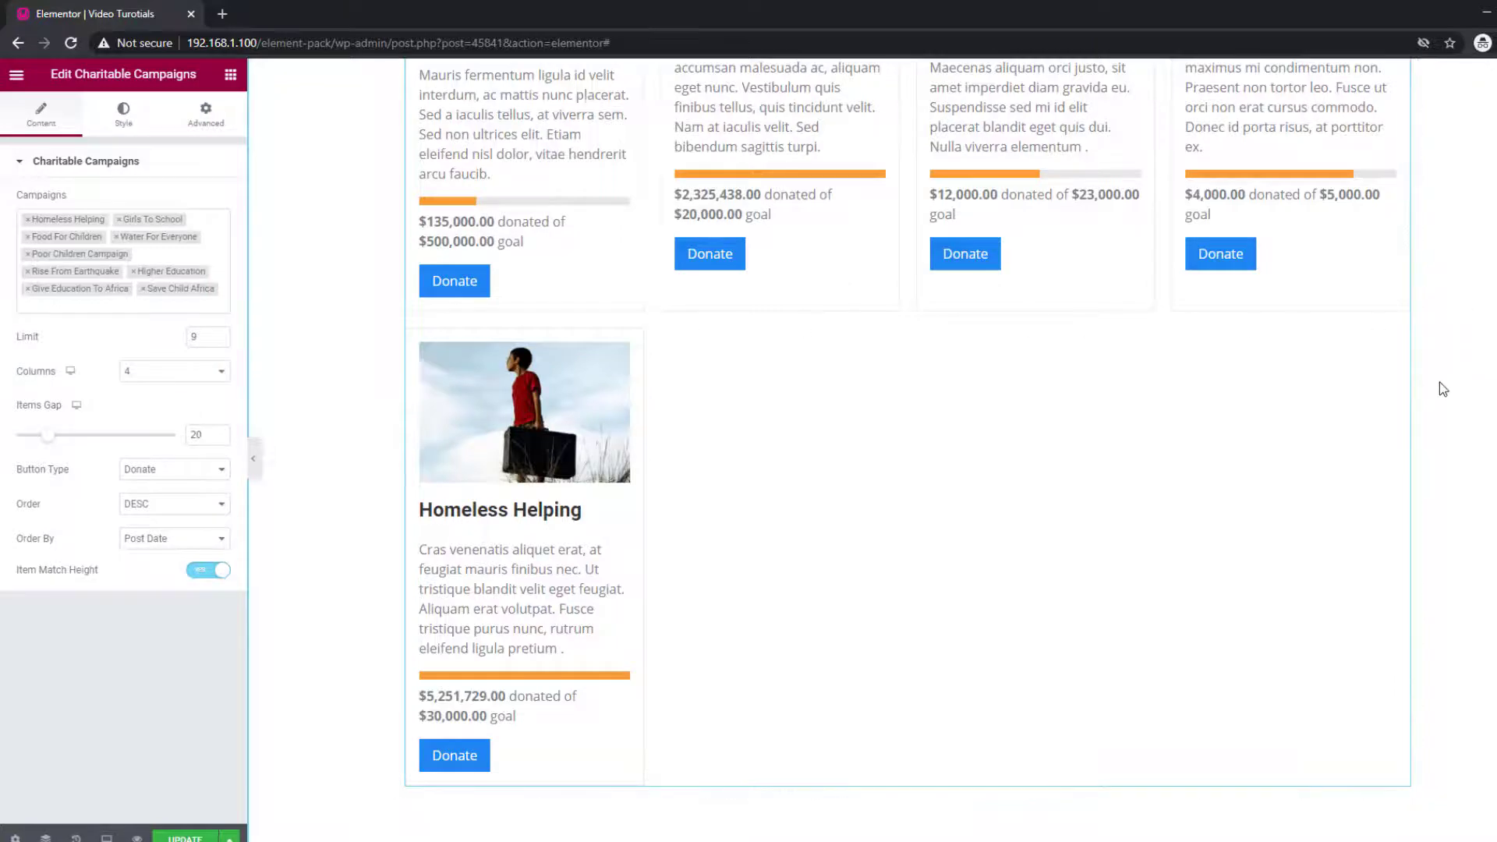
scroll(1444, 389, "up", 8)
scroll(1351, 487, "up", 2)
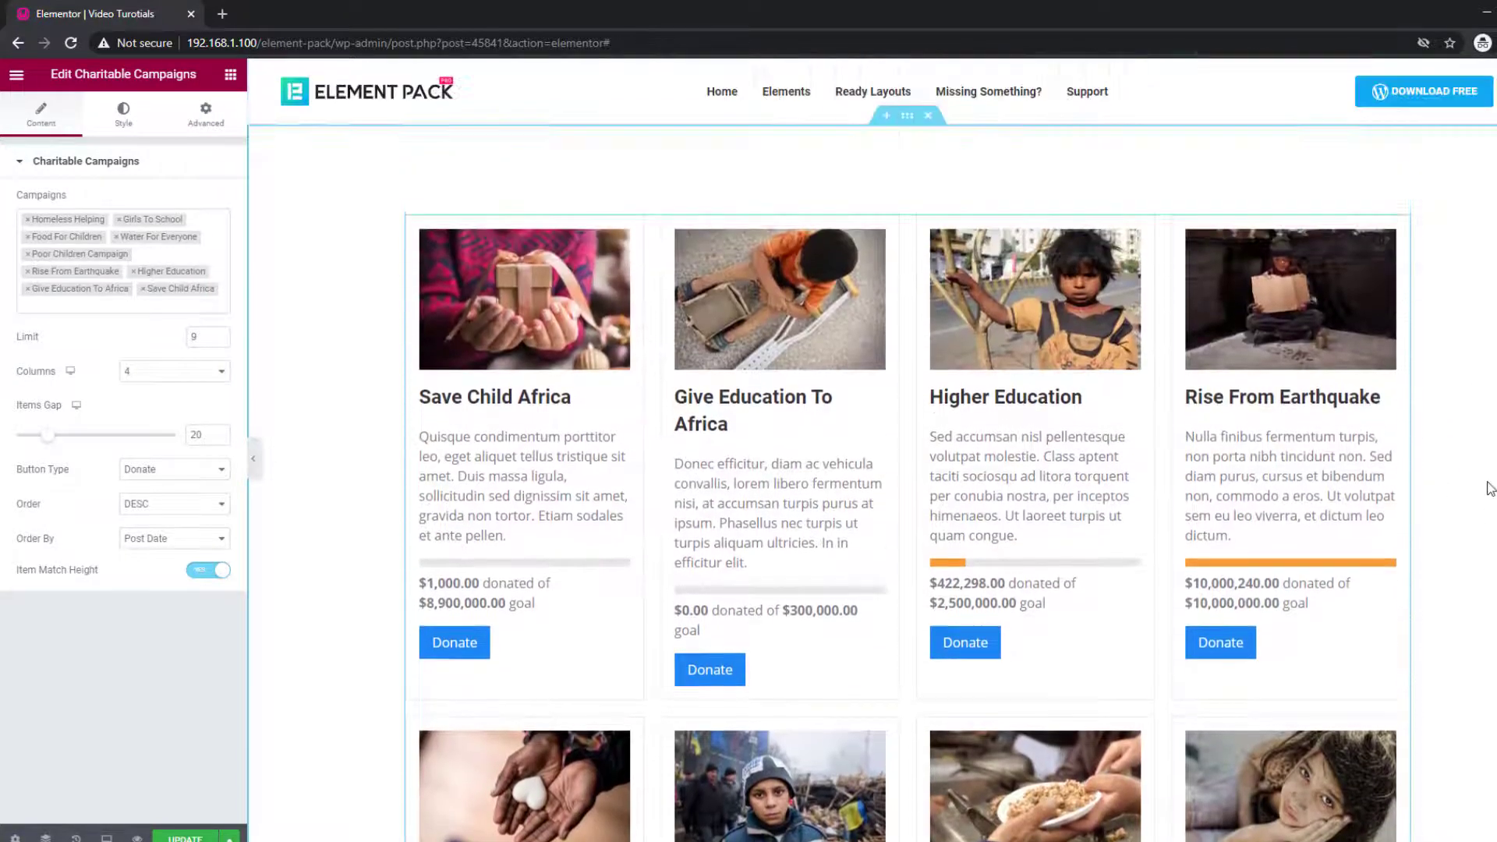
scroll(1489, 489, "down", 2)
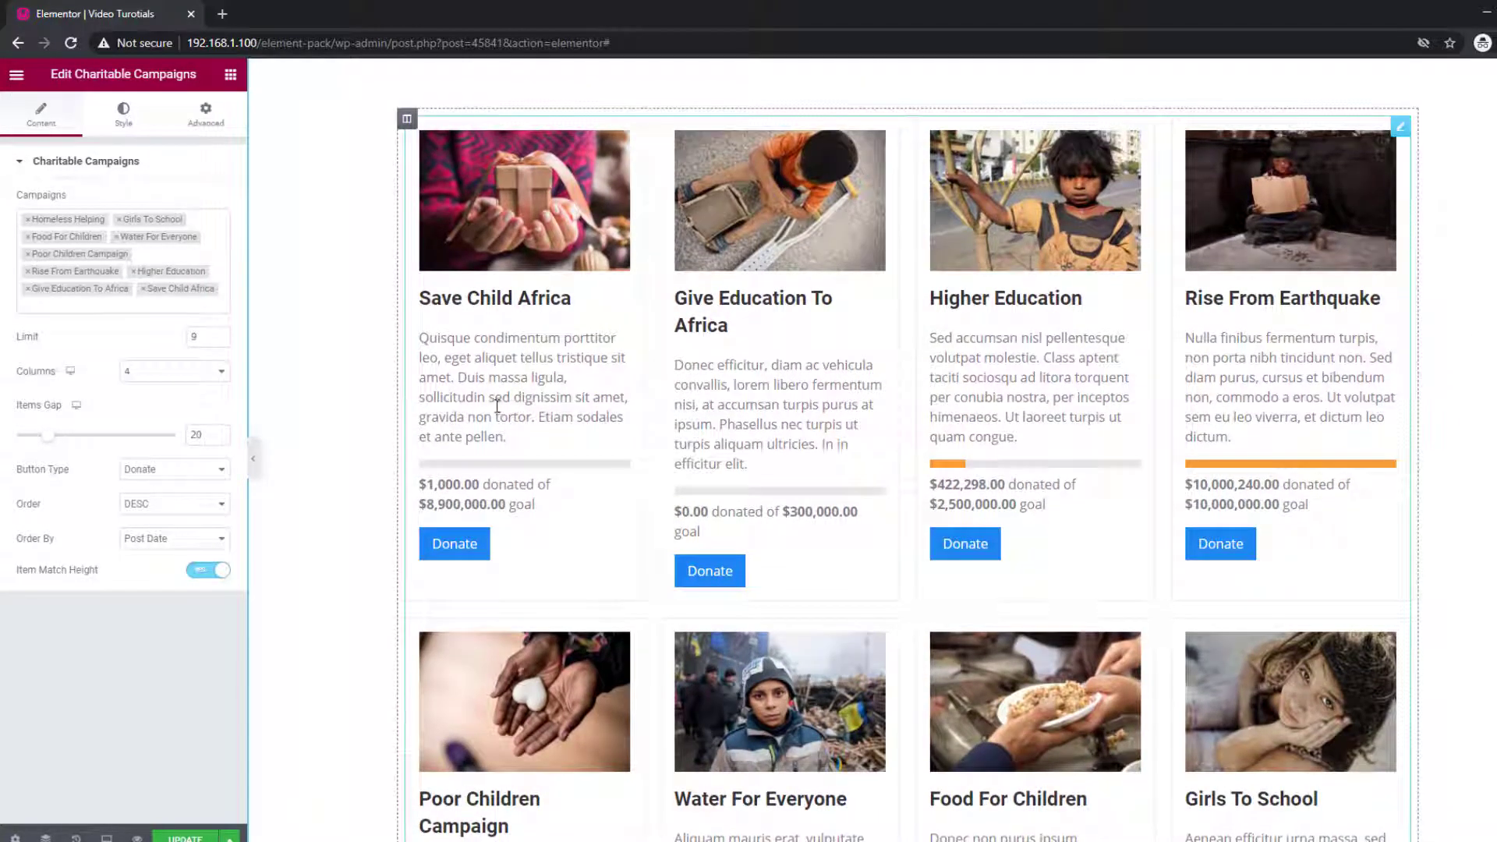
Step: Change the grid to Limit 6 and 3 columns
double_click(197, 336)
type("6")
left_click(175, 371)
left_click(158, 420)
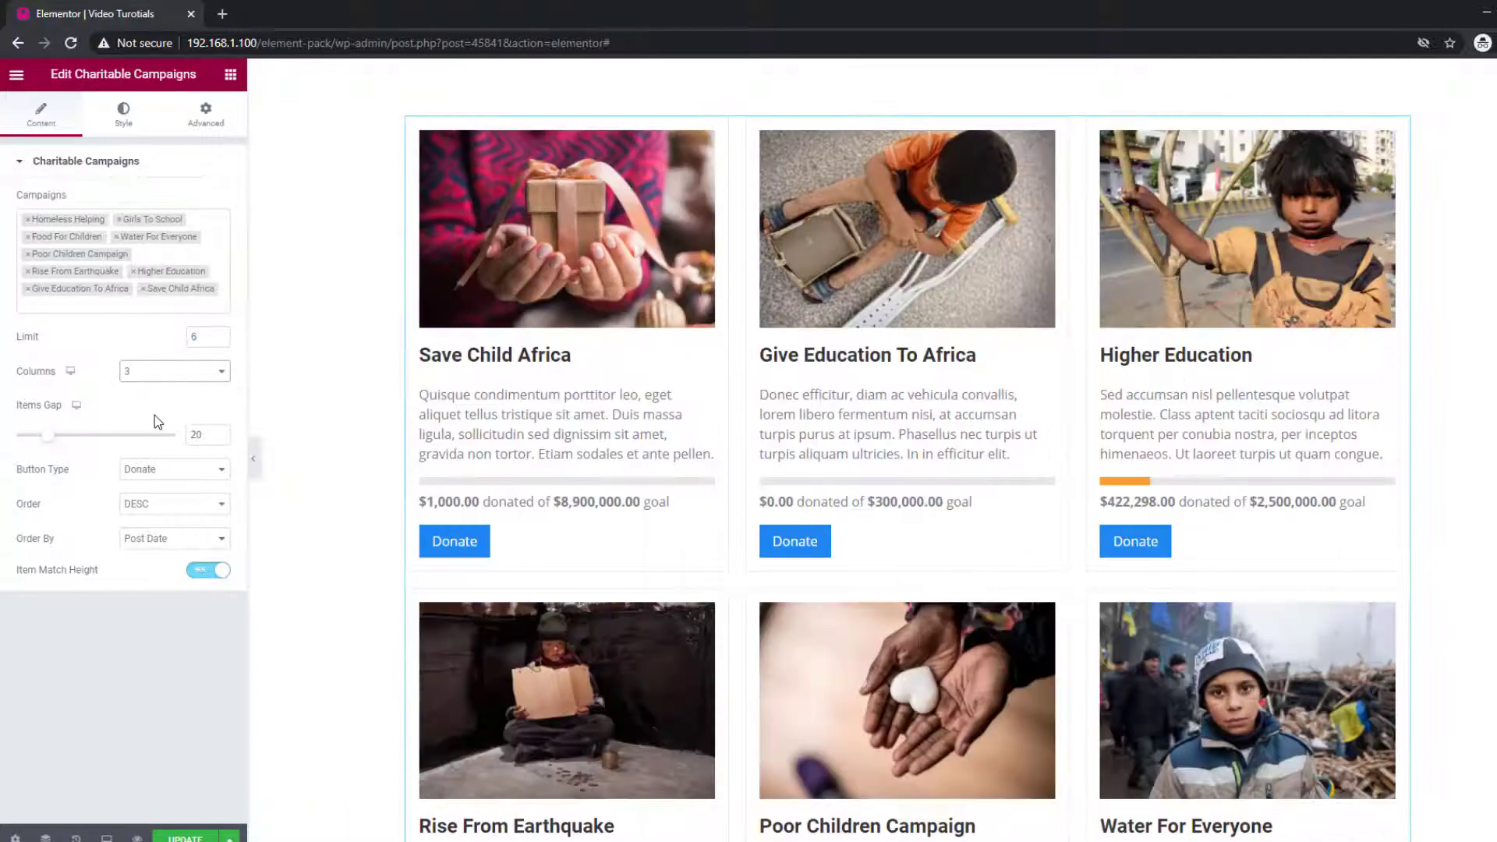
Step: Widen the Items Gap, toggle Button Type to None and back to Donate, and set Order ASC
mouse_move(48, 435)
left_mouse_down()
mouse_move(127, 443)
mouse_move(55, 436)
left_mouse_up()
left_click(166, 469)
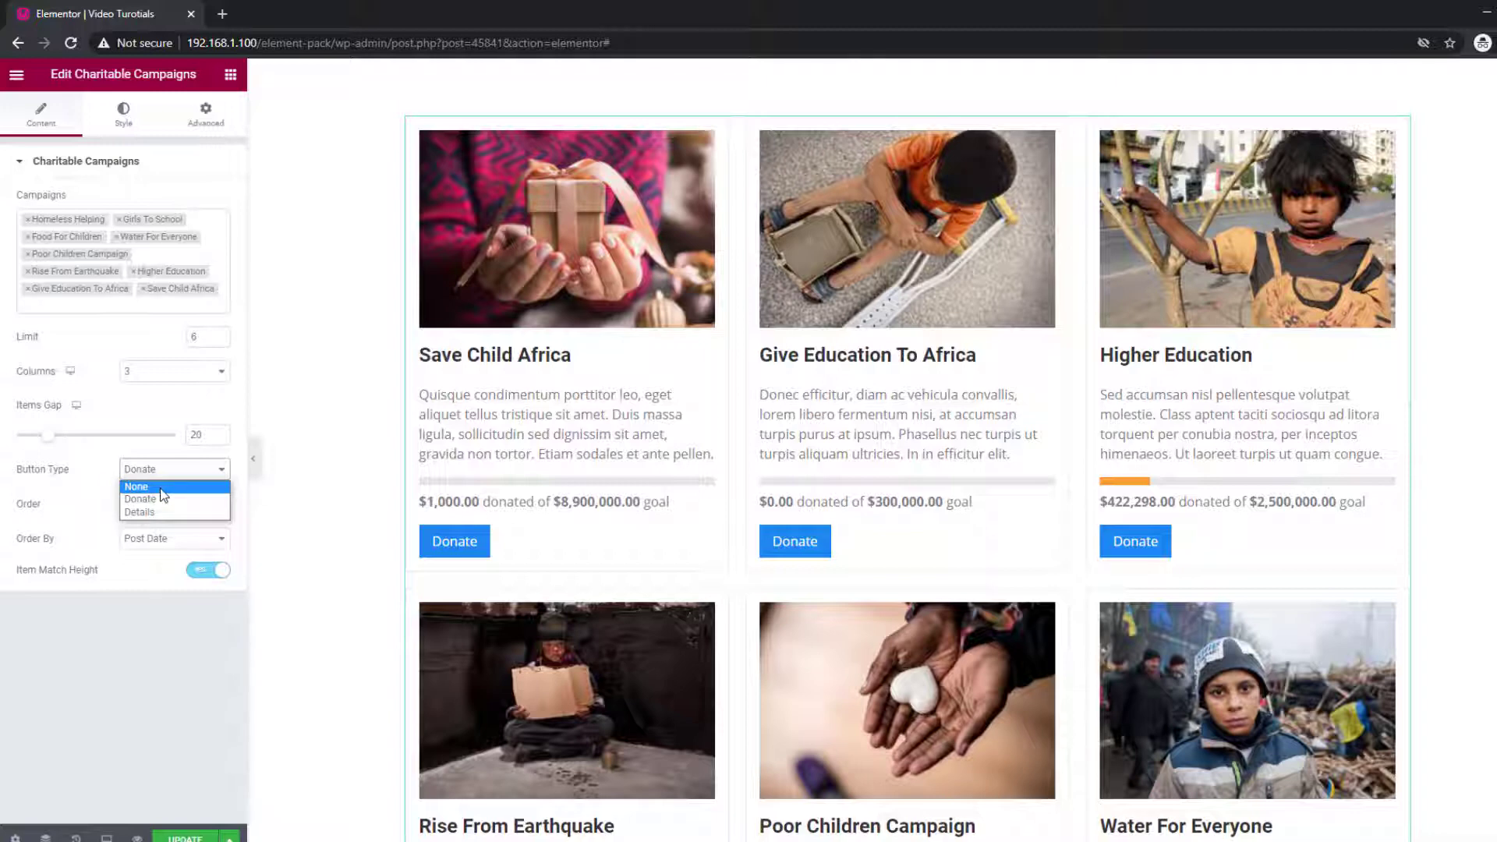
left_click(162, 488)
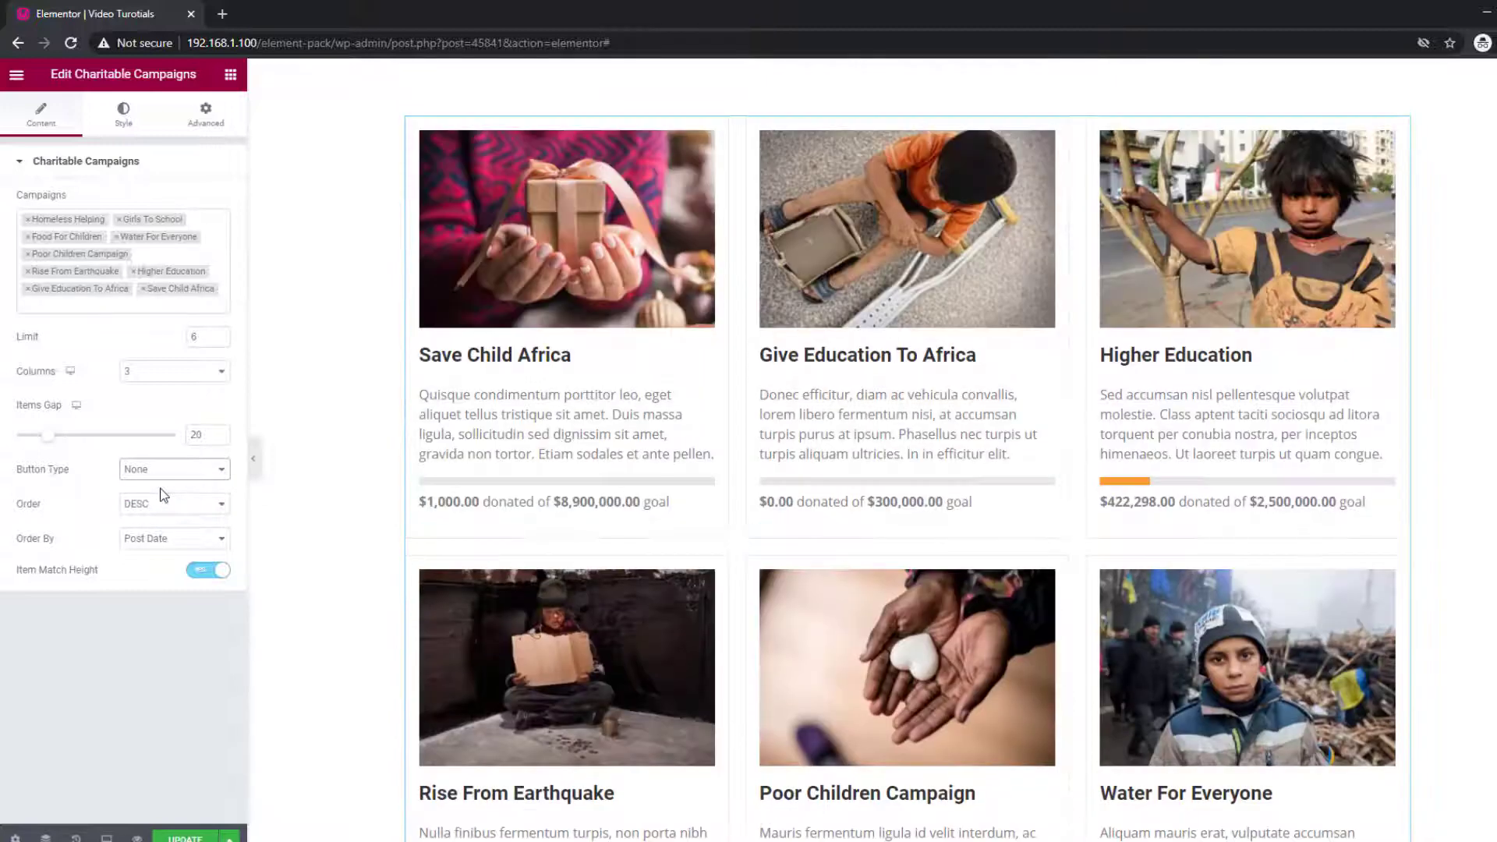
left_click(165, 470)
left_click(164, 499)
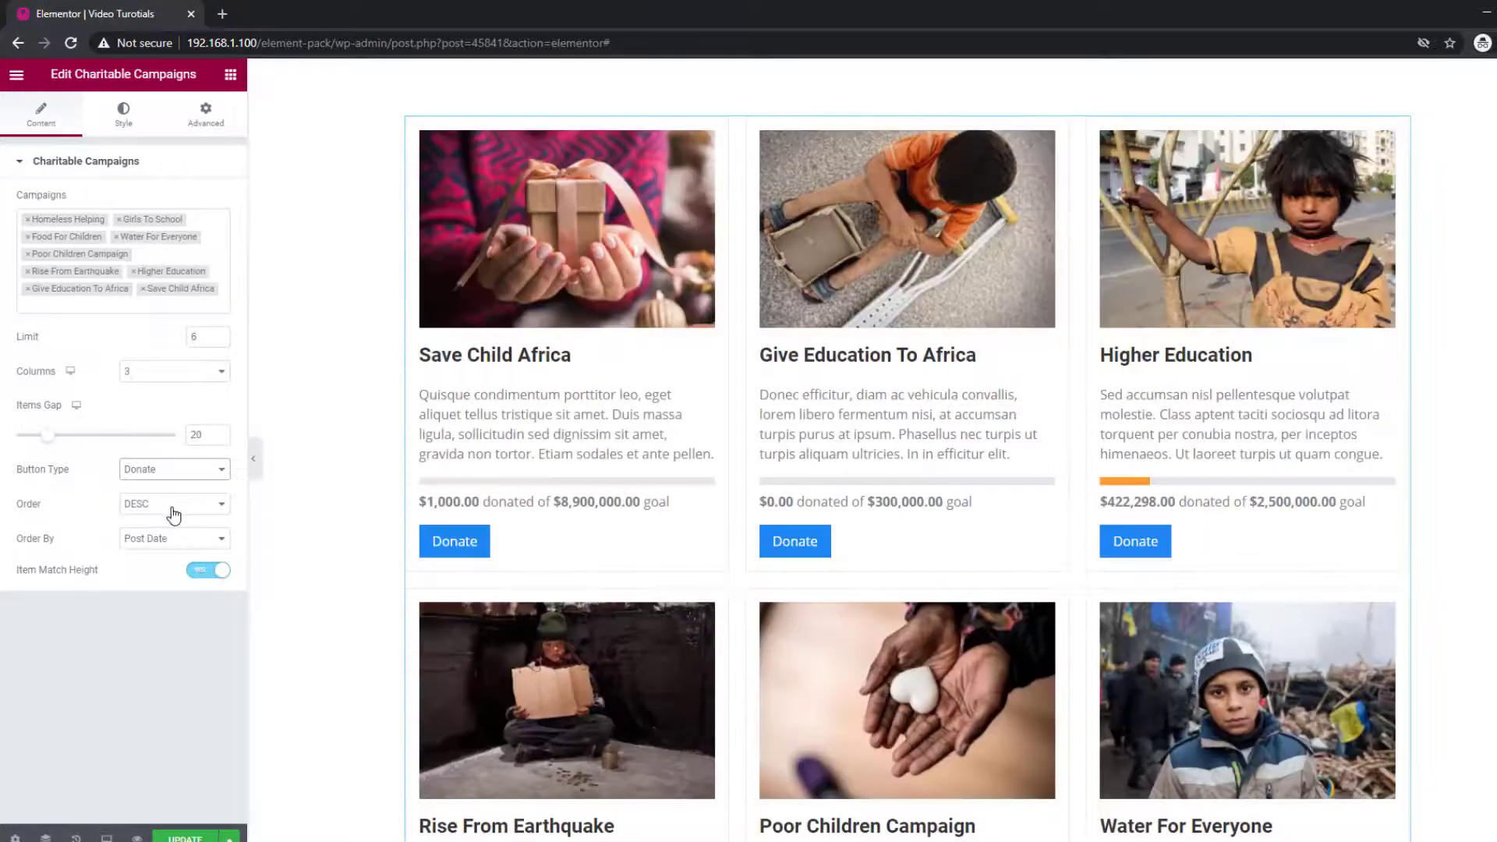
left_click(157, 505)
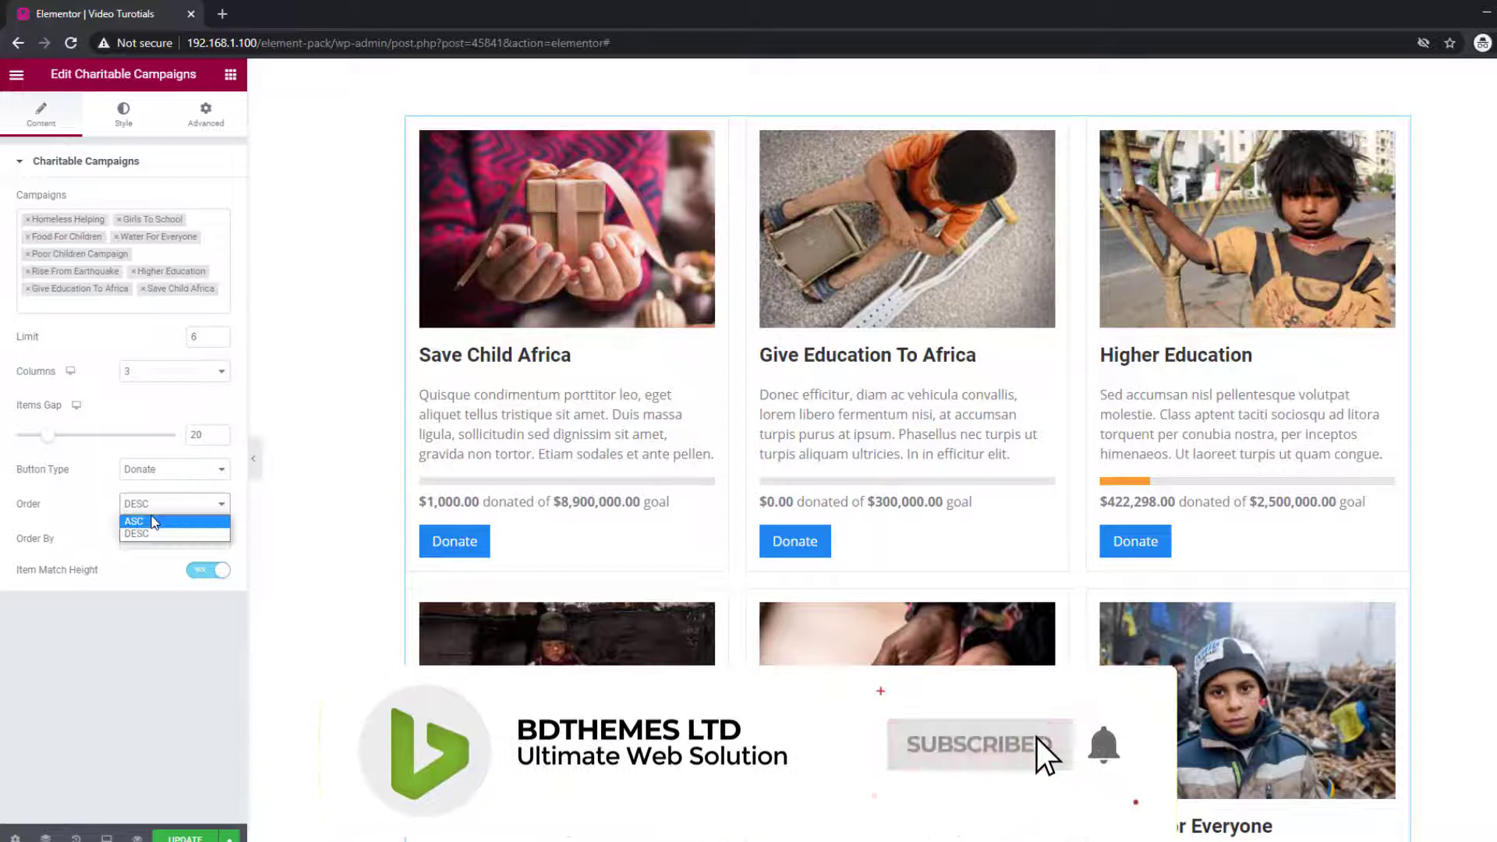
left_click(152, 521)
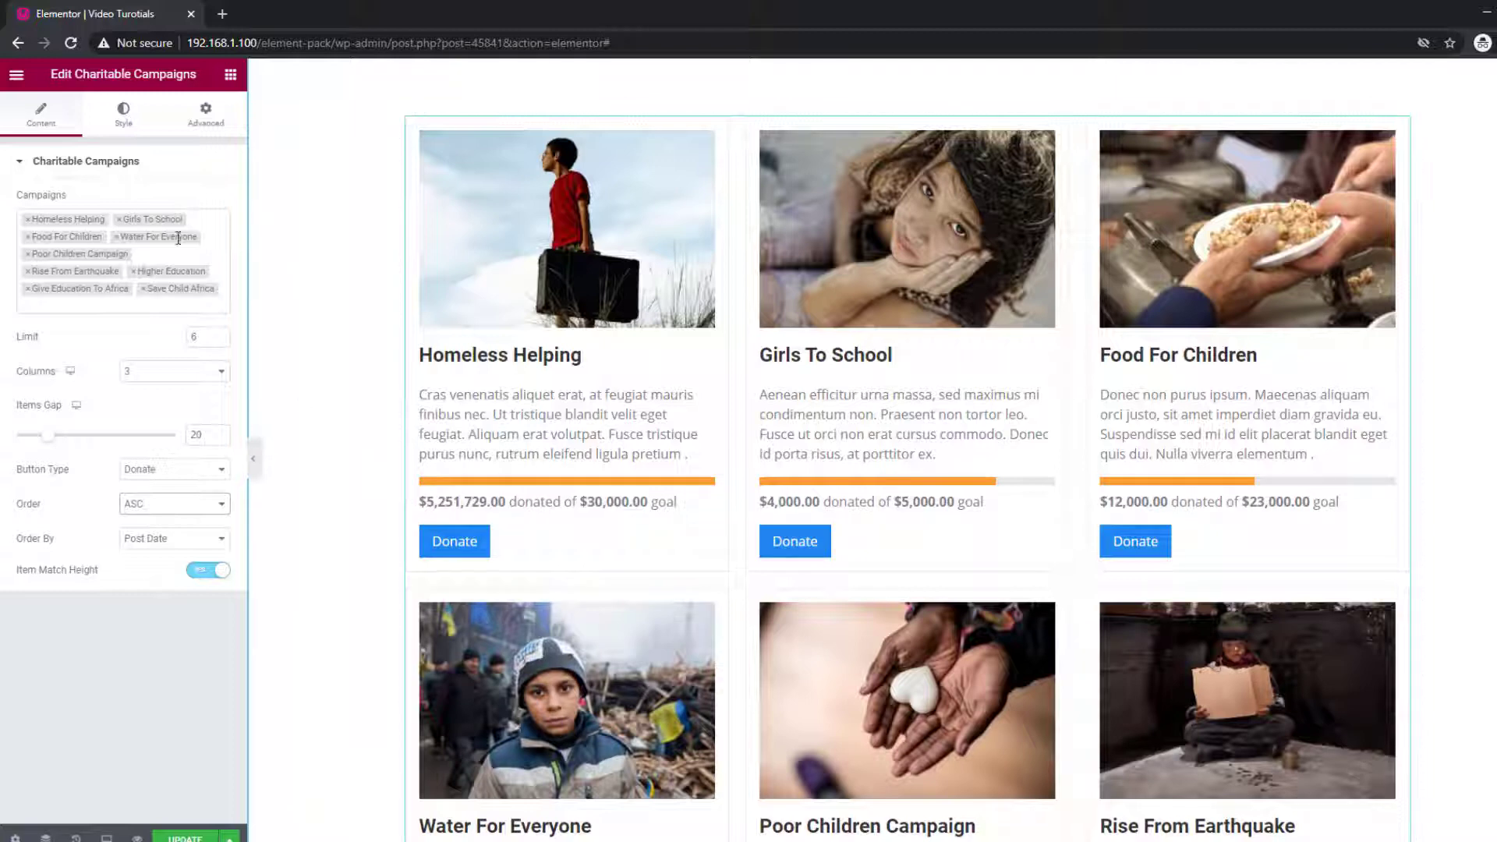
Step: Give the cards a faint box shadow: alpha 0.05, vertical 10, blur 30
left_click(123, 117)
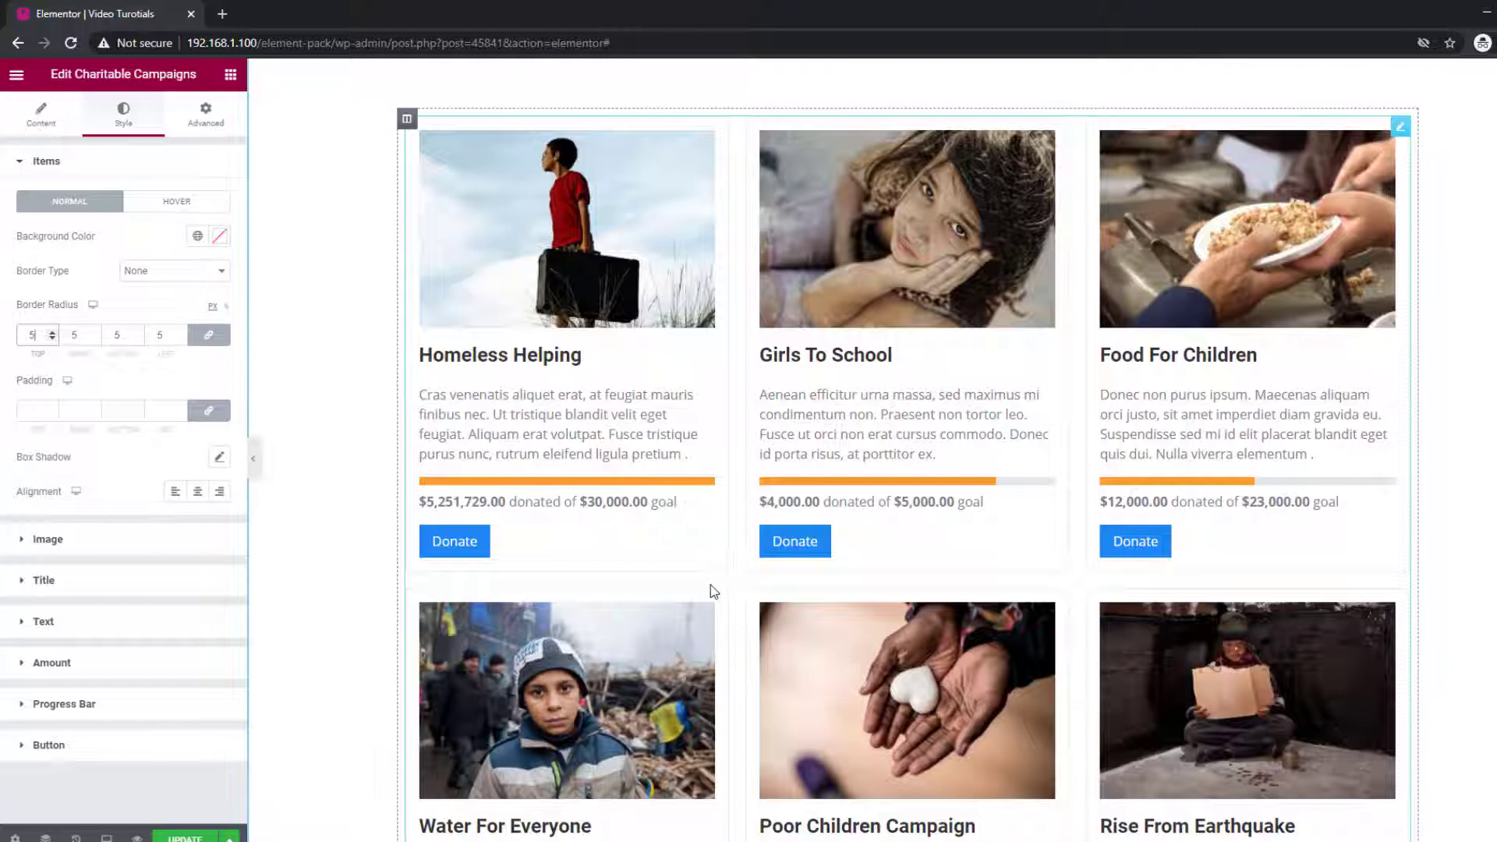
left_click(219, 460)
left_click(206, 500)
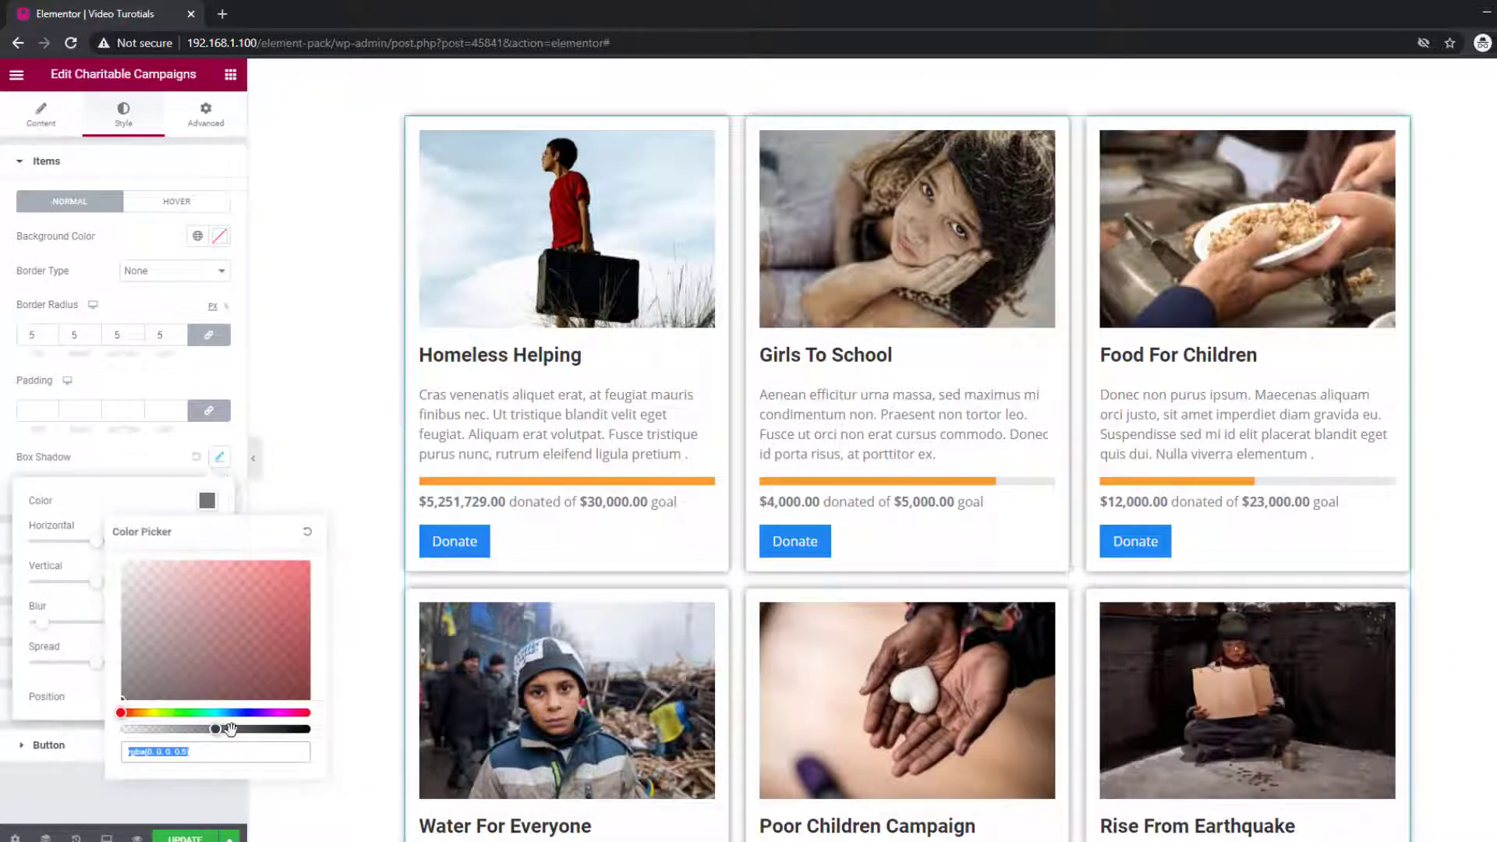
left_click_drag(216, 730, 129, 731)
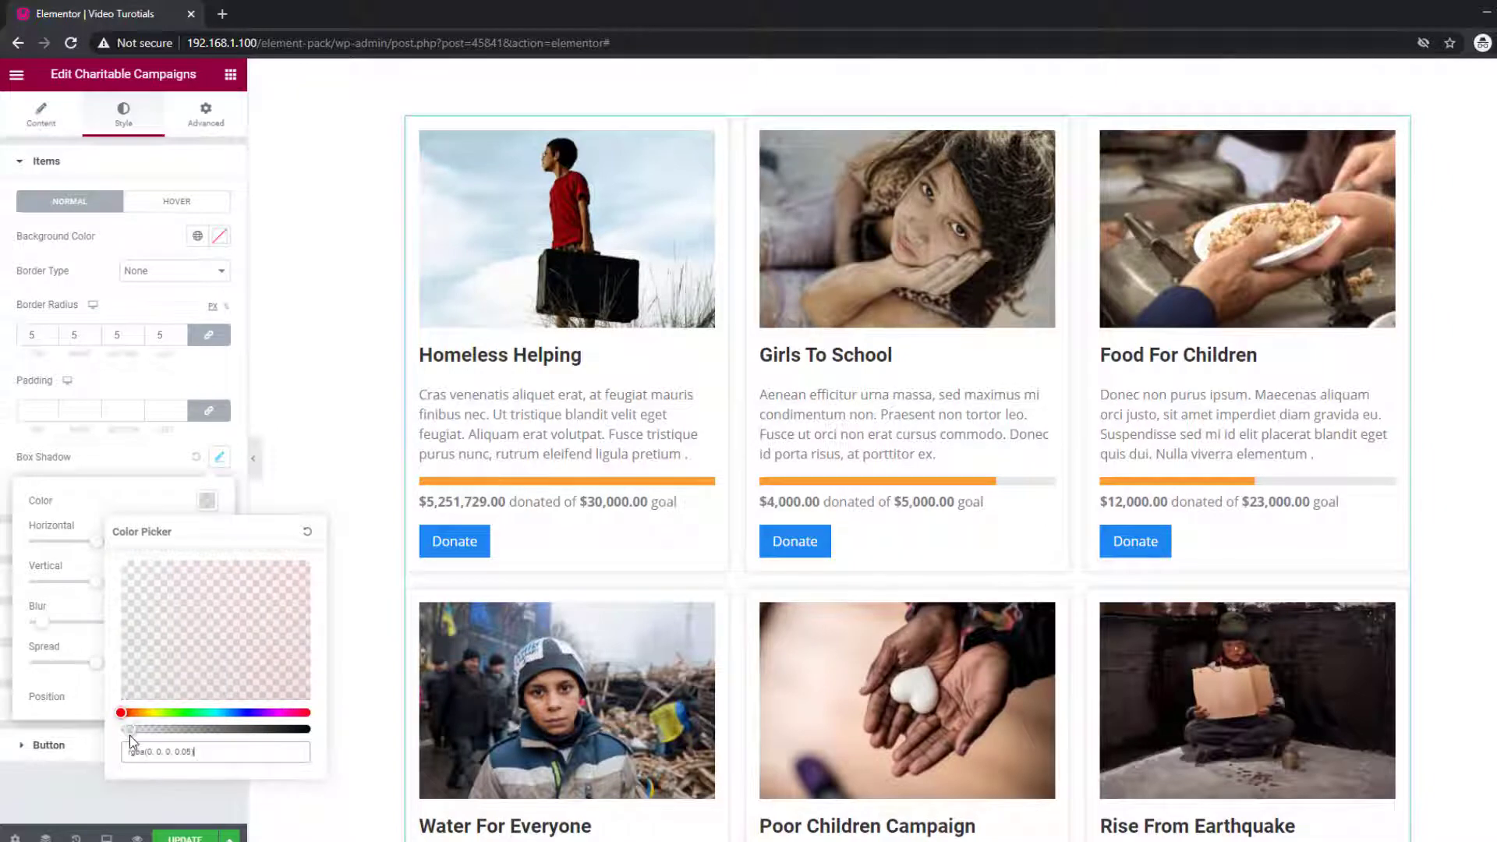
left_click(153, 514)
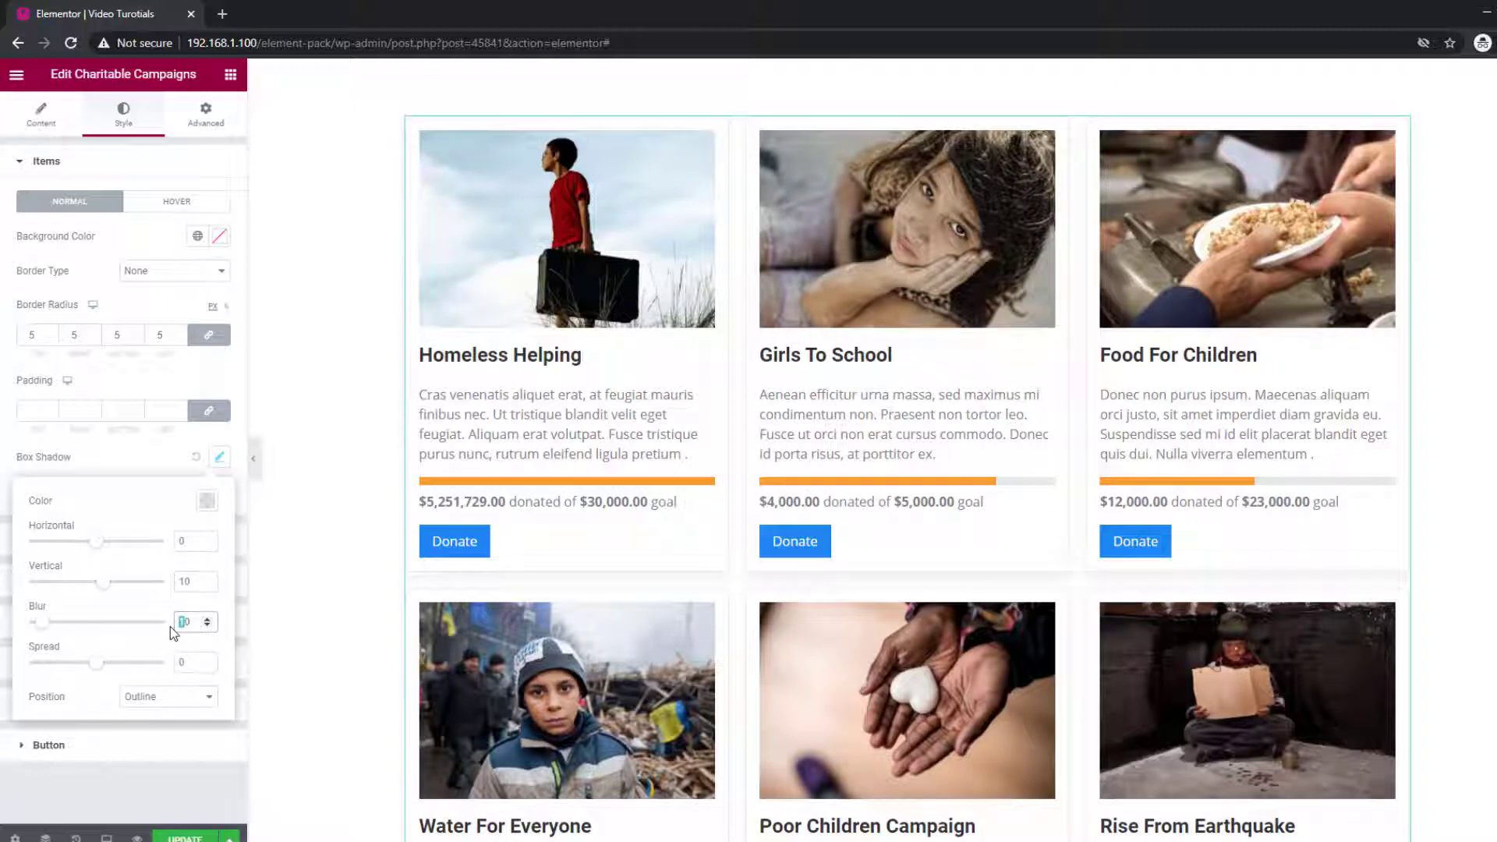
type("3")
left_click(148, 446)
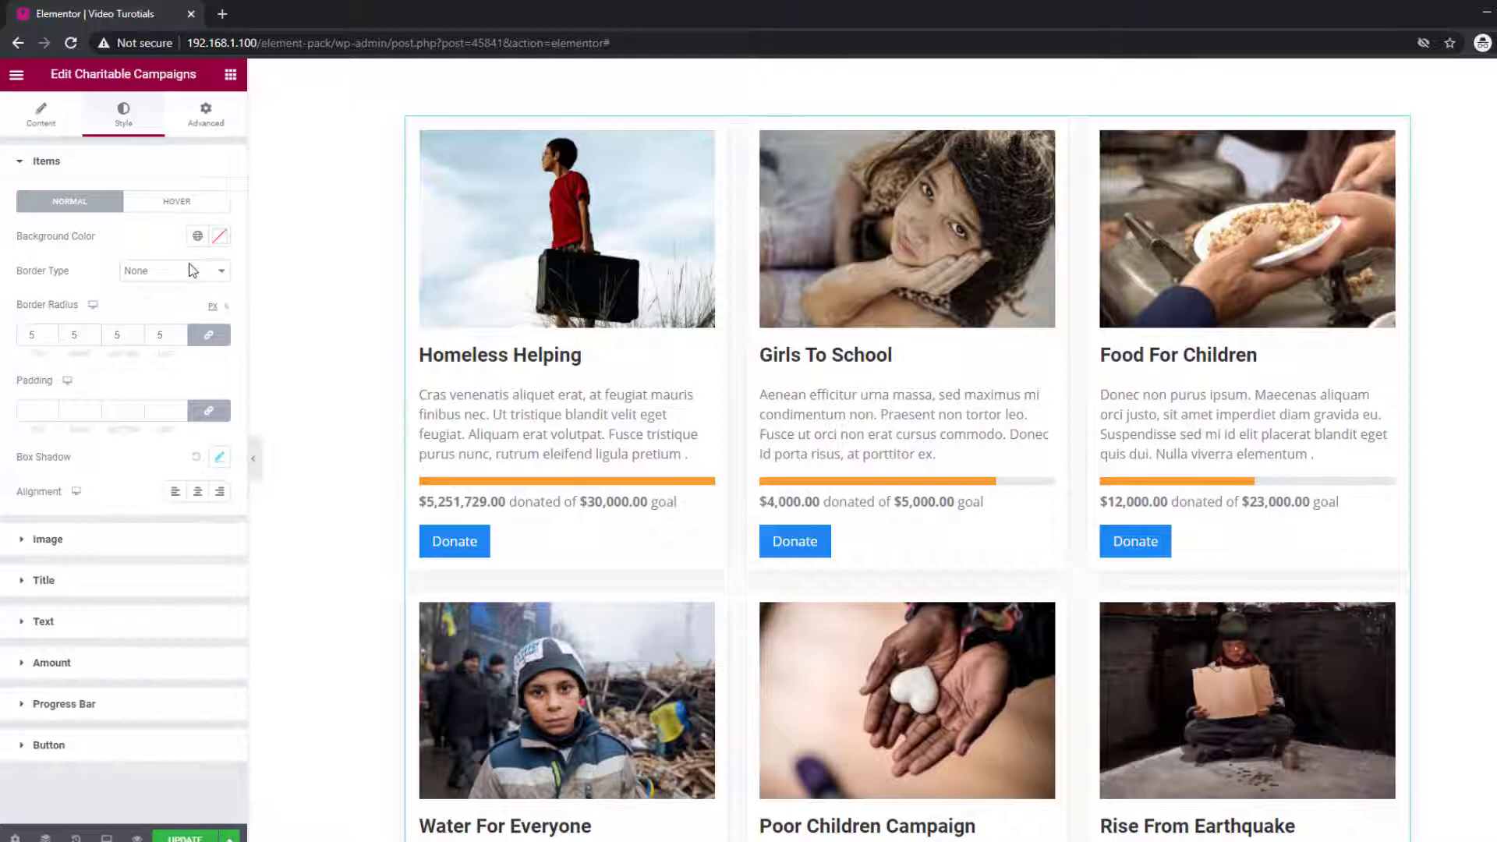
Step: Set the card Border Type to Solid
left_click(175, 271)
left_click(136, 286)
left_click(41, 328)
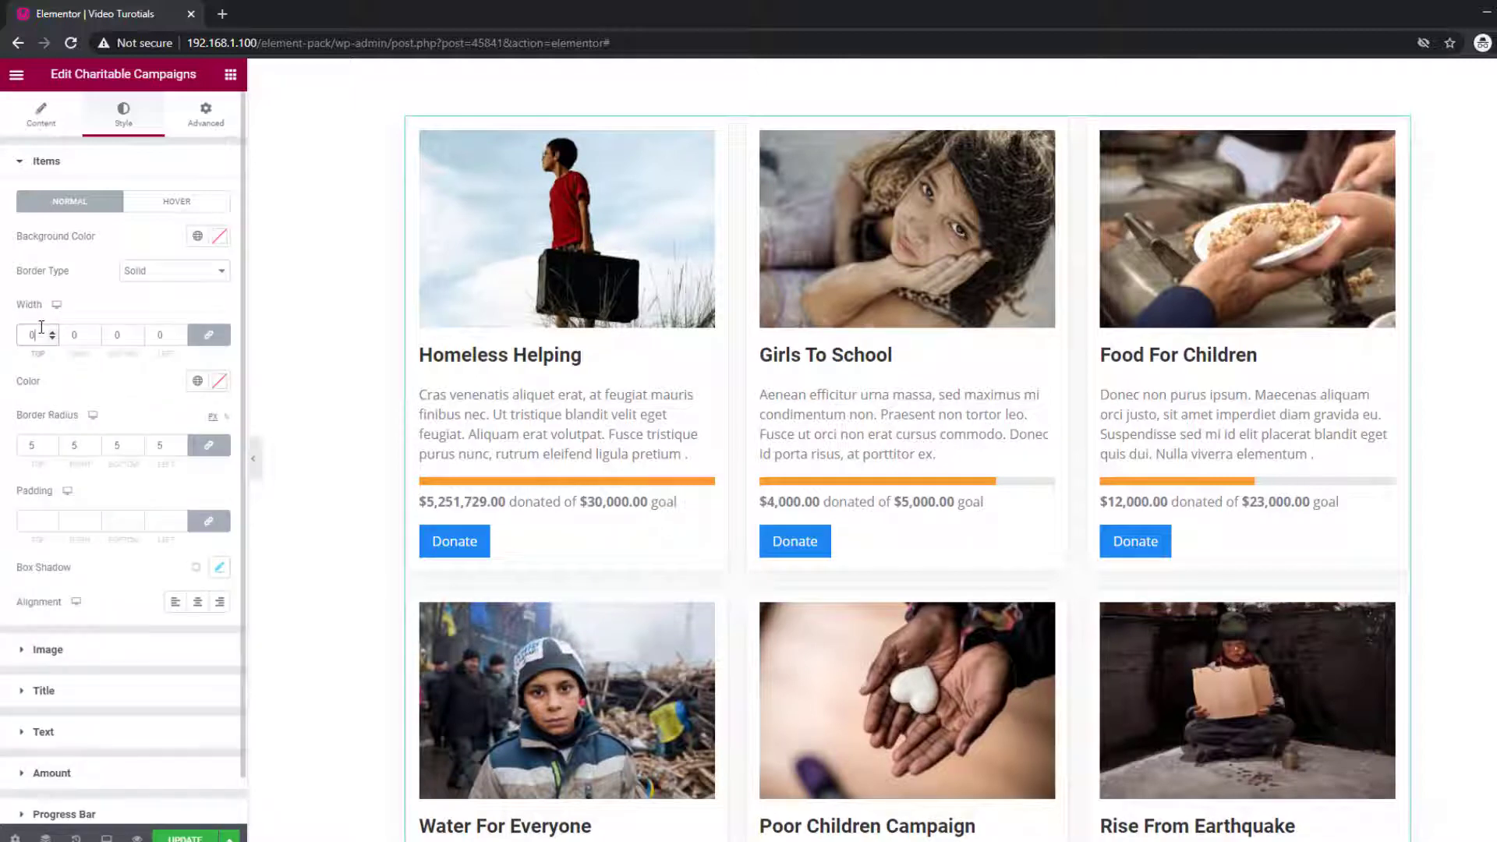
Step: Drag the cards' hover box shadow colour alpha to 0, then return to the Normal state
left_click(183, 202)
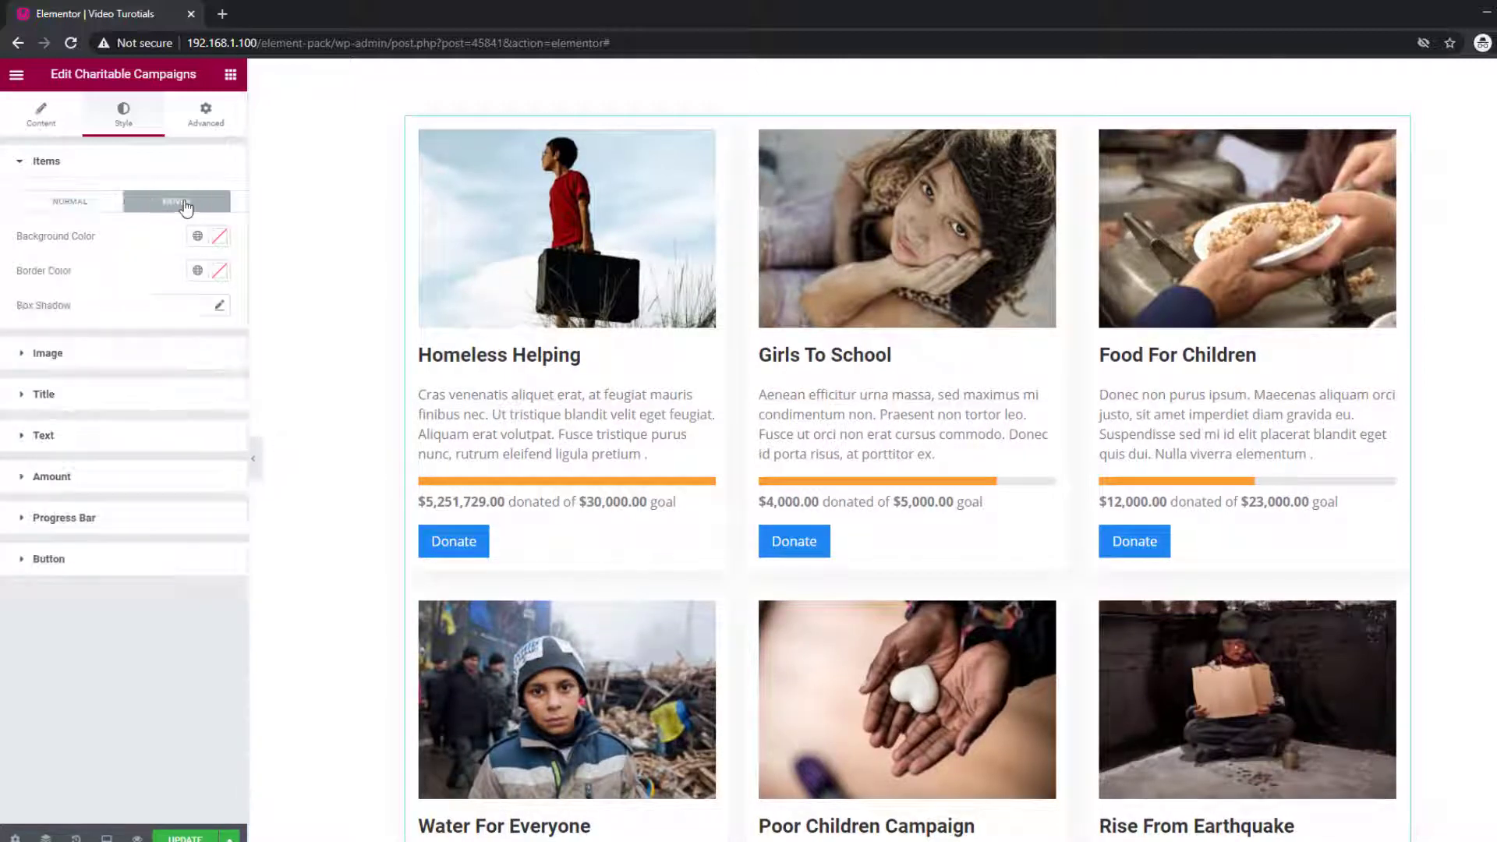
left_click(221, 304)
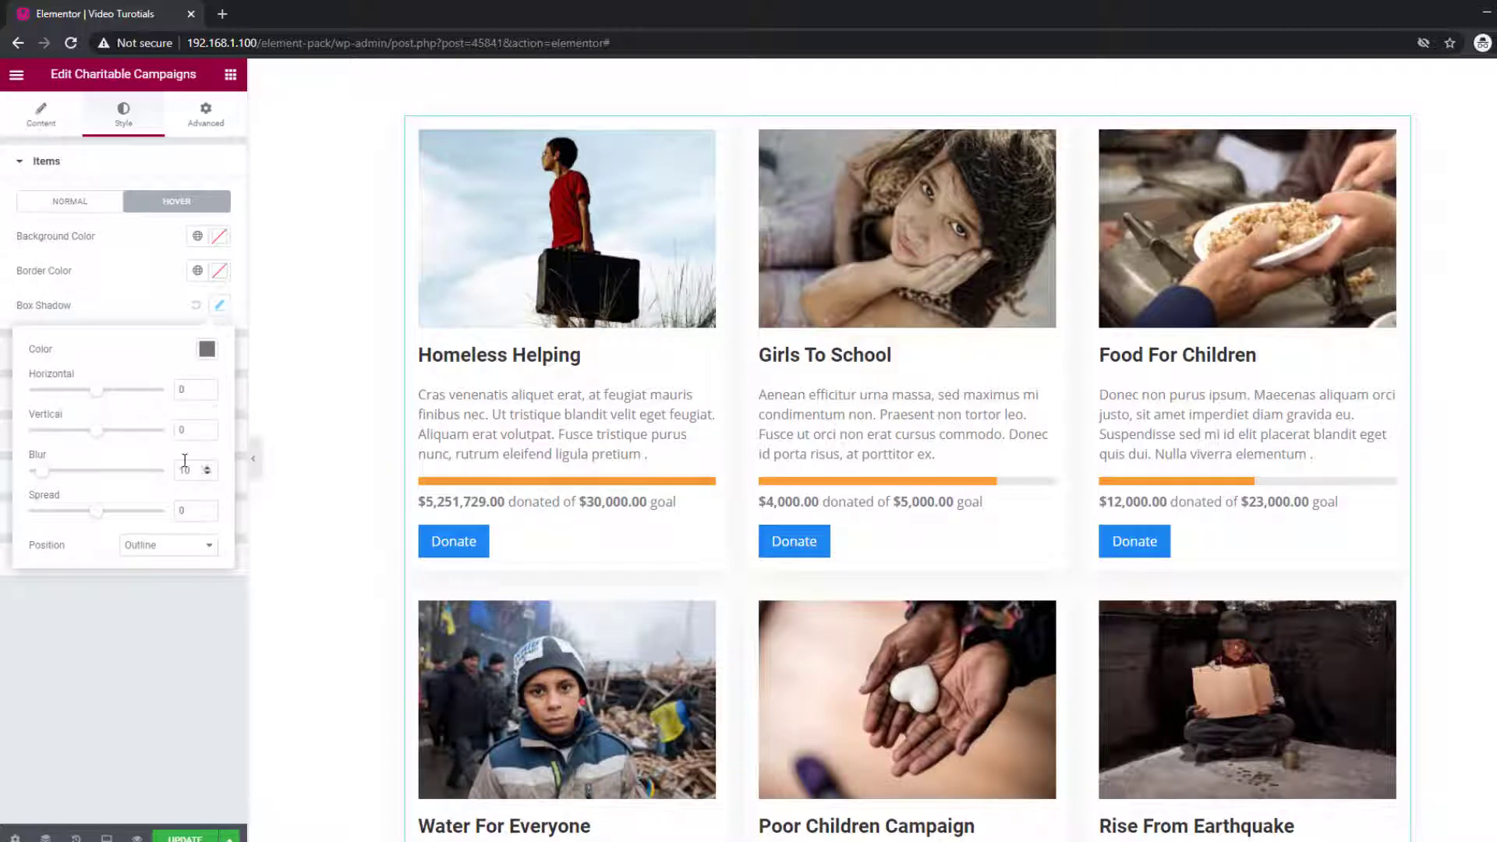
left_click(208, 350)
left_click_drag(224, 588, 50, 578)
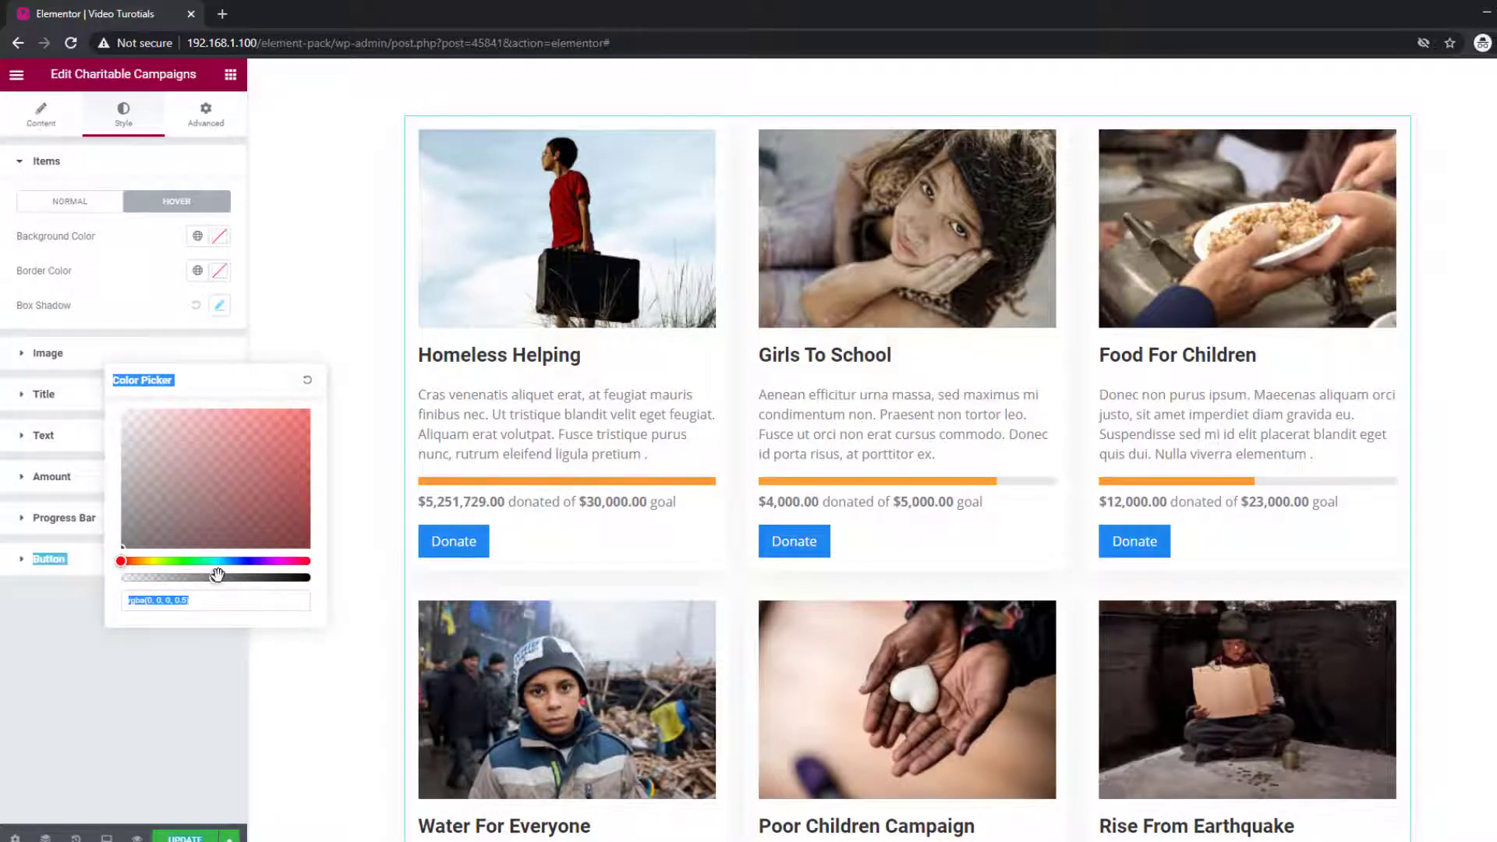
left_click_drag(222, 578, 121, 578)
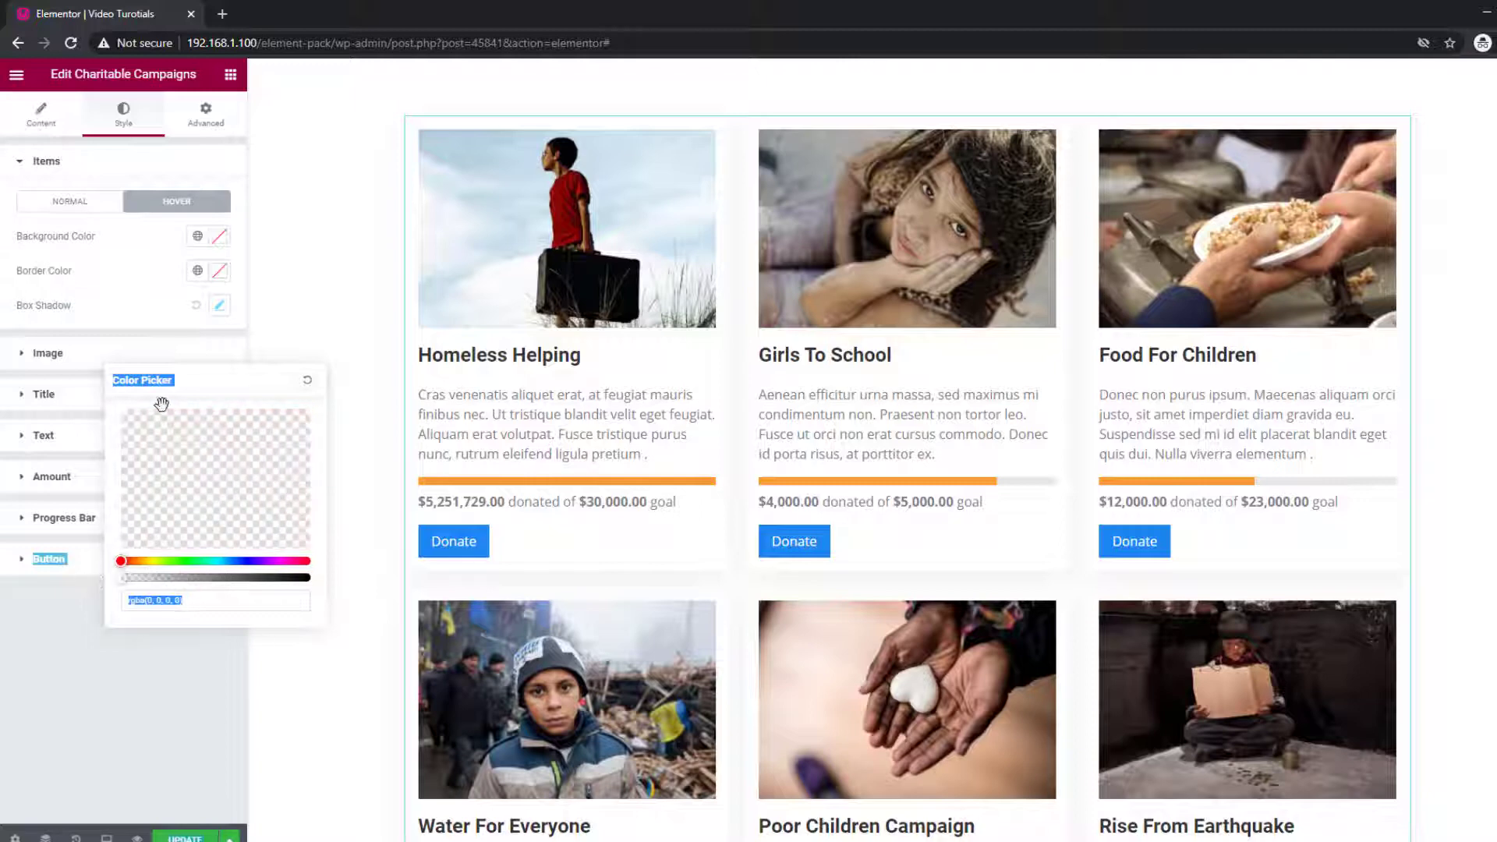
left_click(128, 299)
left_click(221, 306)
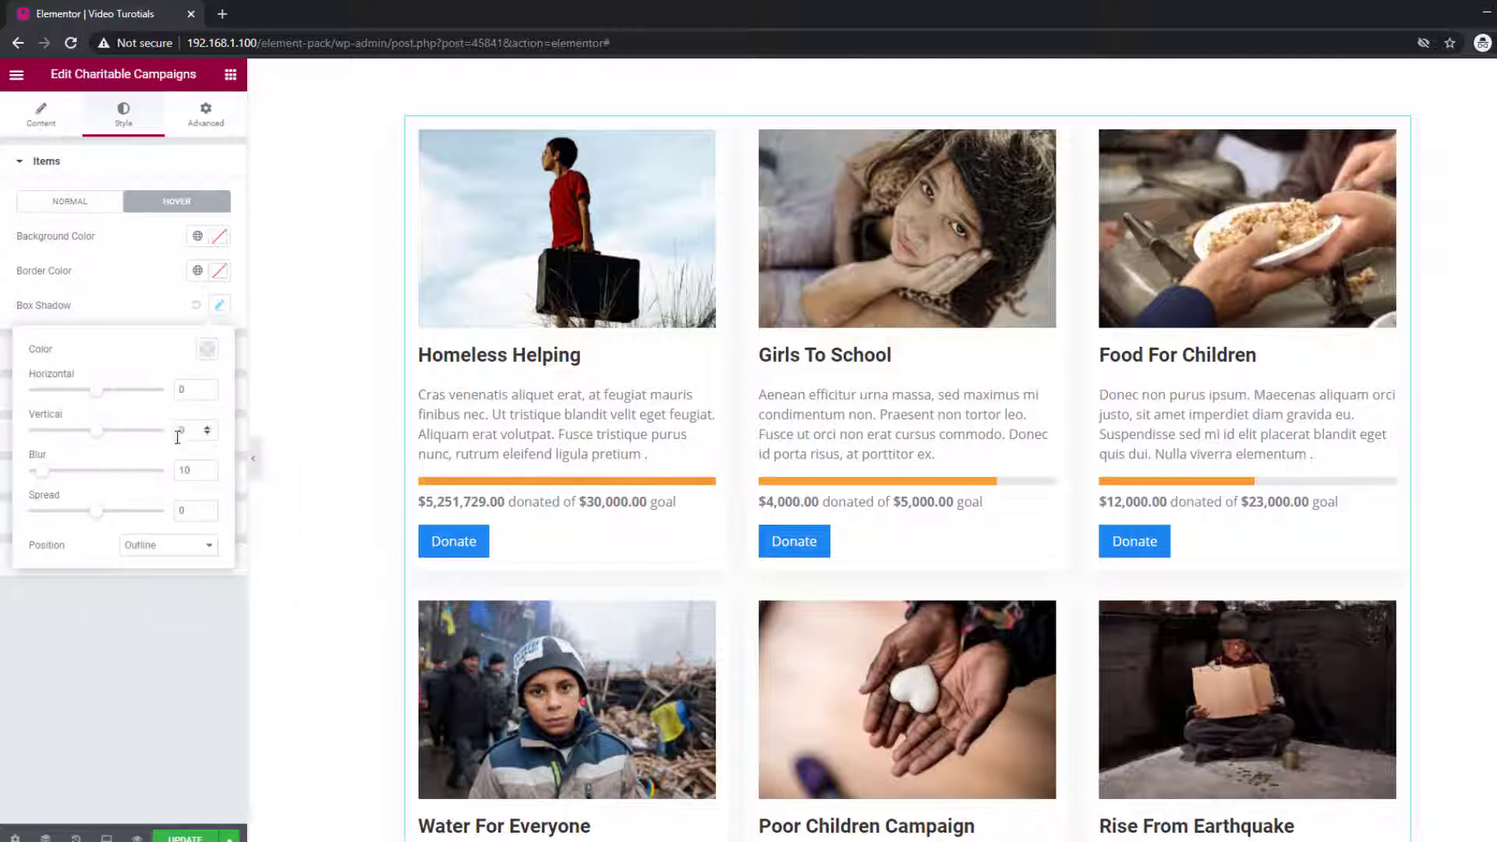
left_click(6, 474)
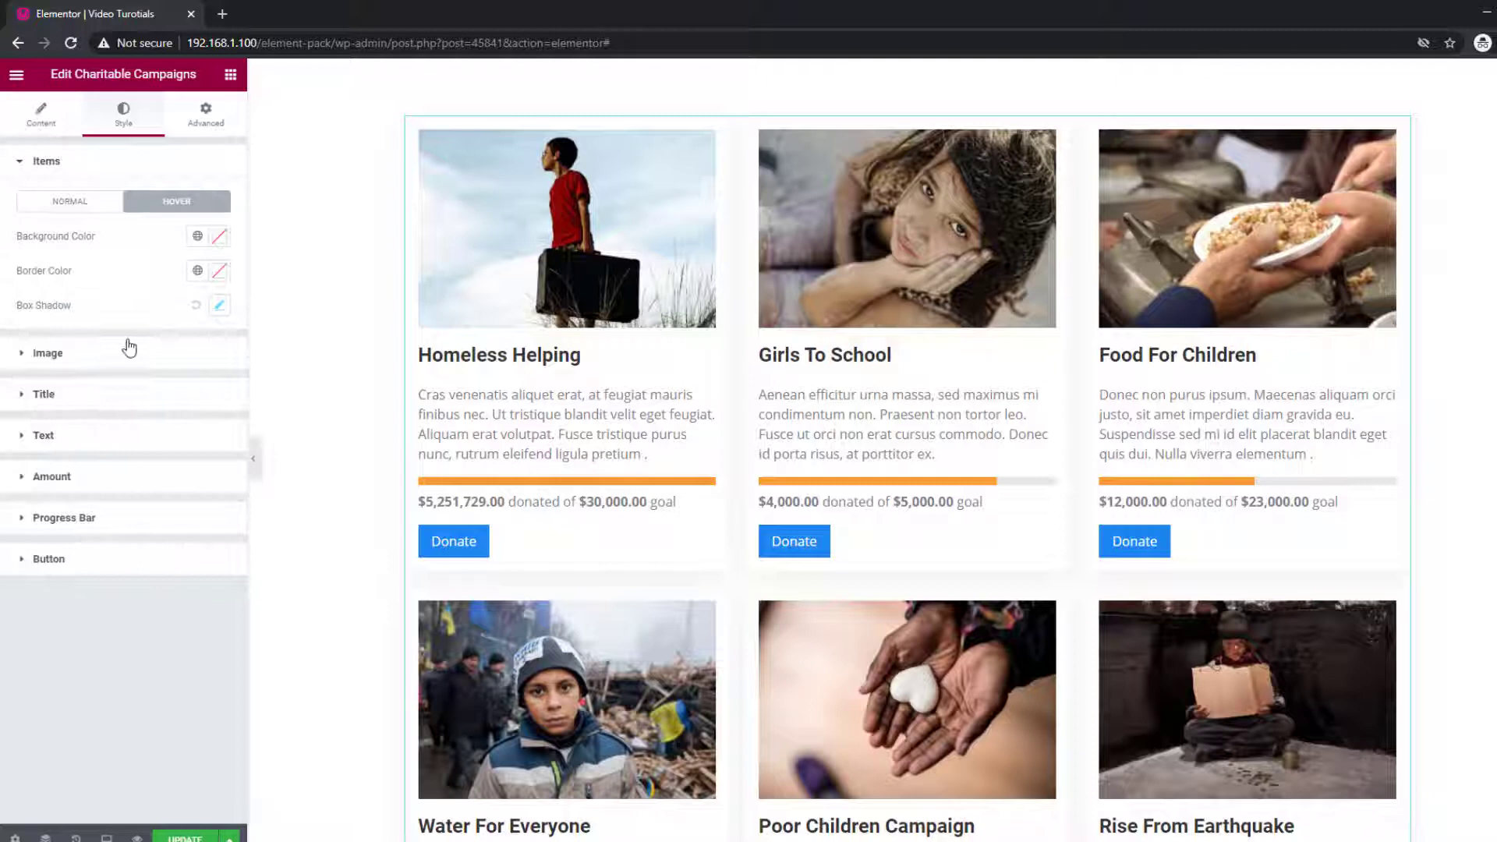
left_click(32, 195)
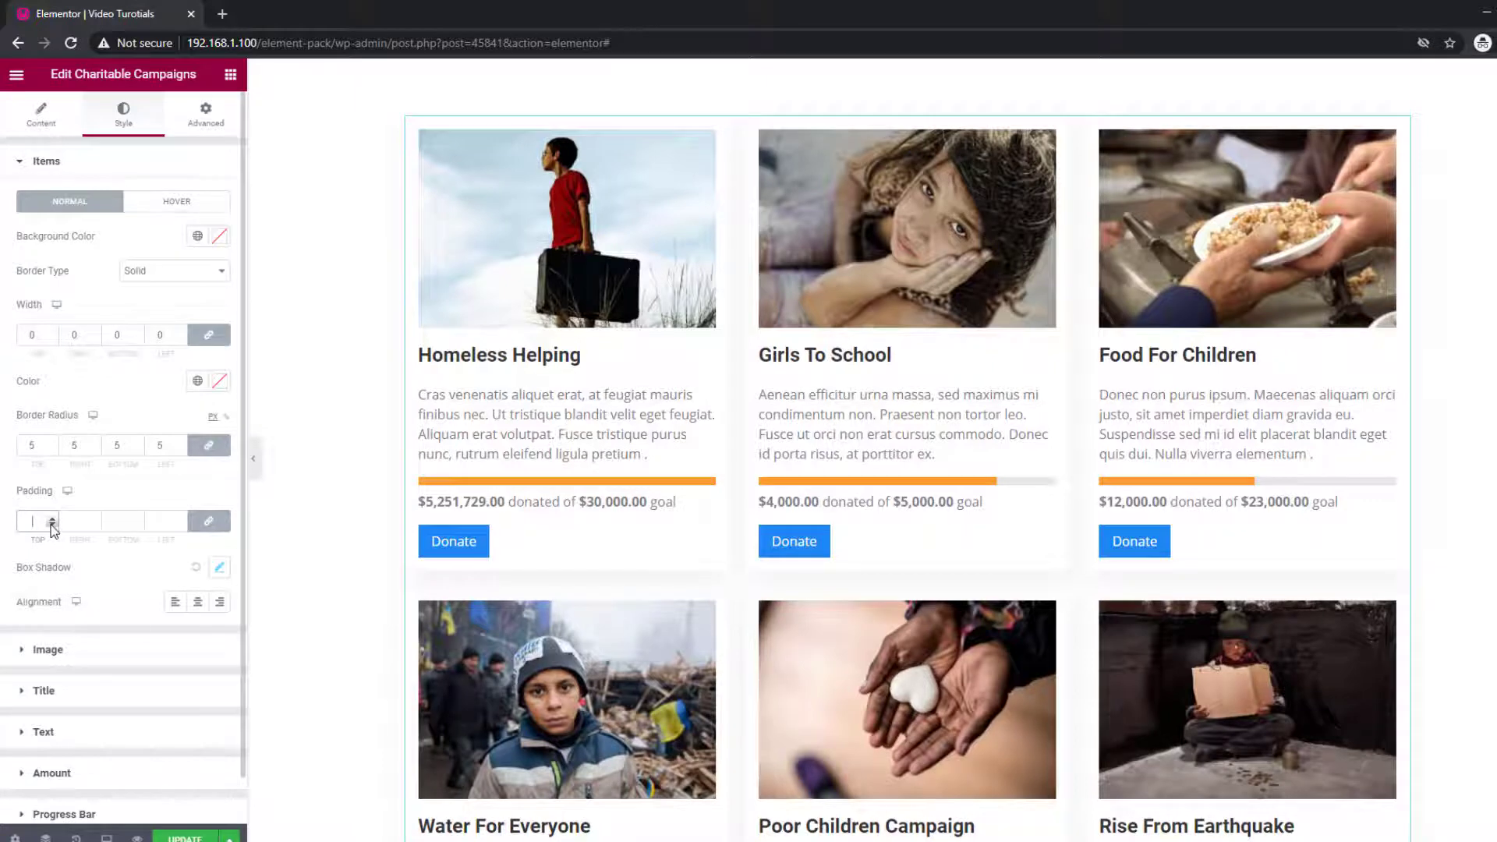
Step: Set 30 px card padding, image radius 5, and title colour #93B347
type("30")
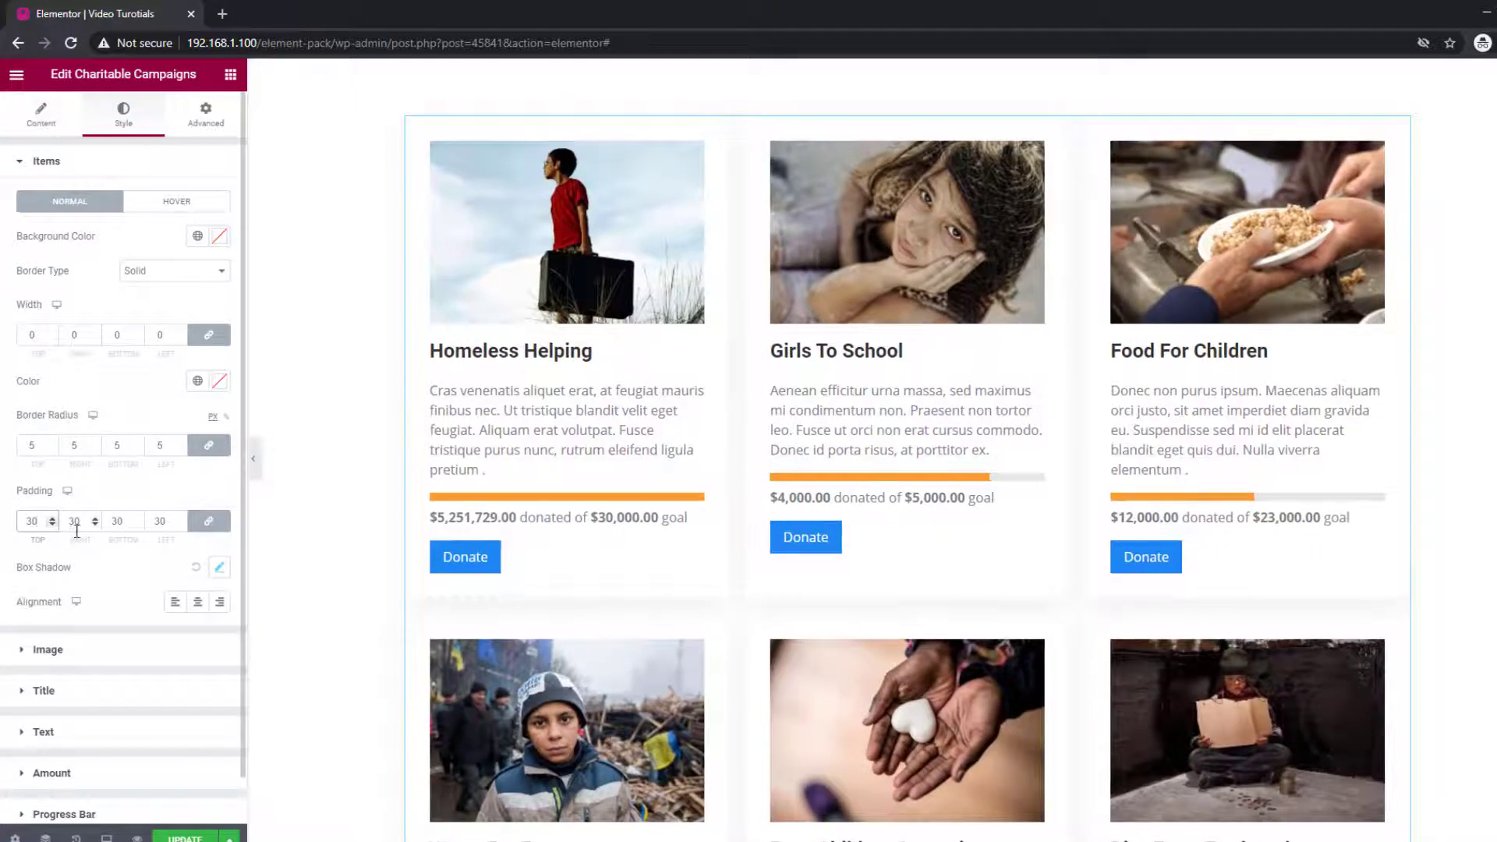
left_click(102, 657)
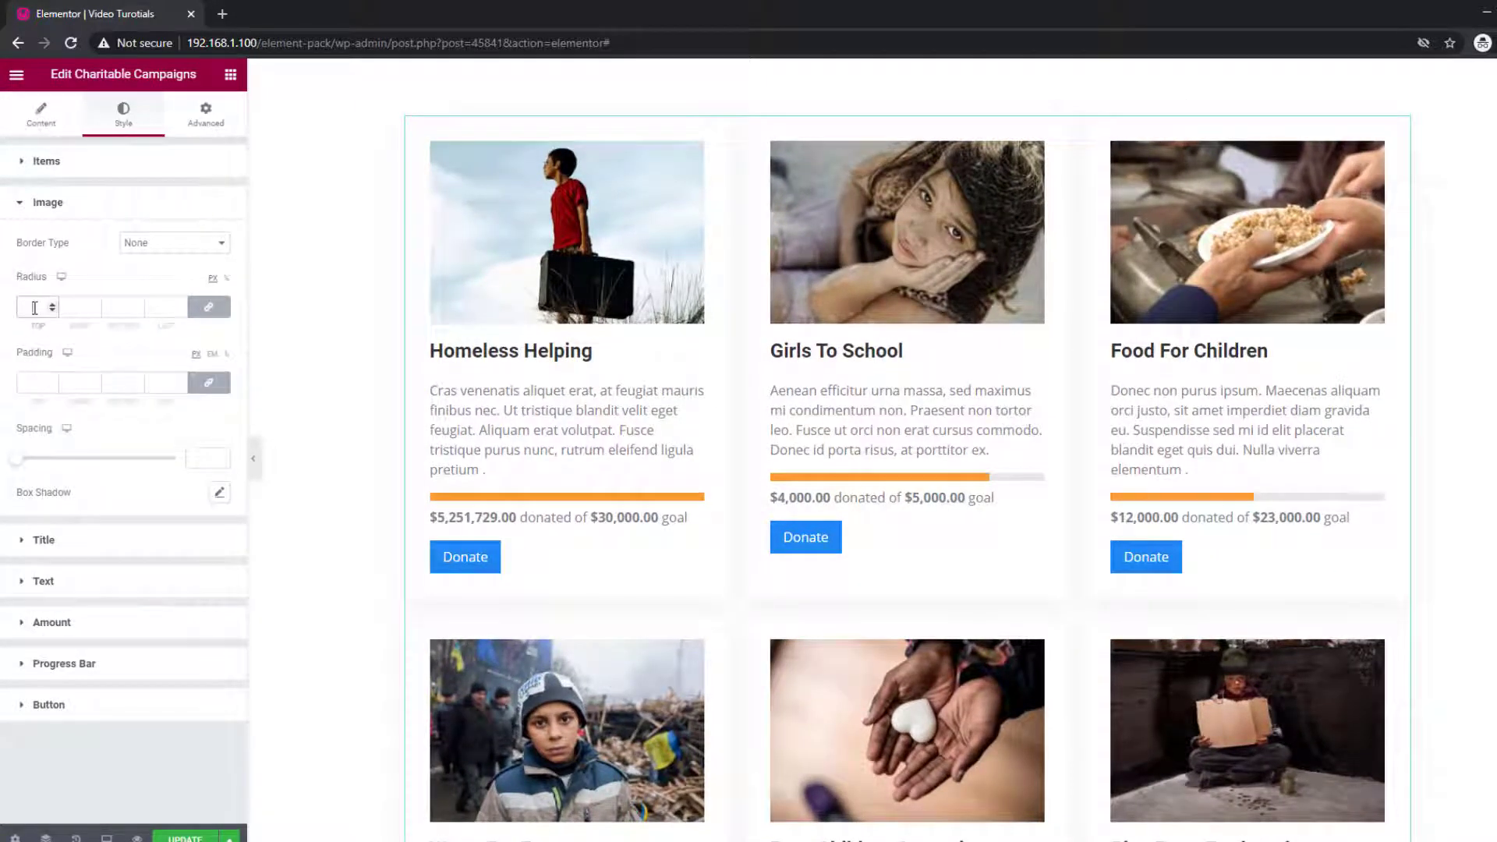
type("5")
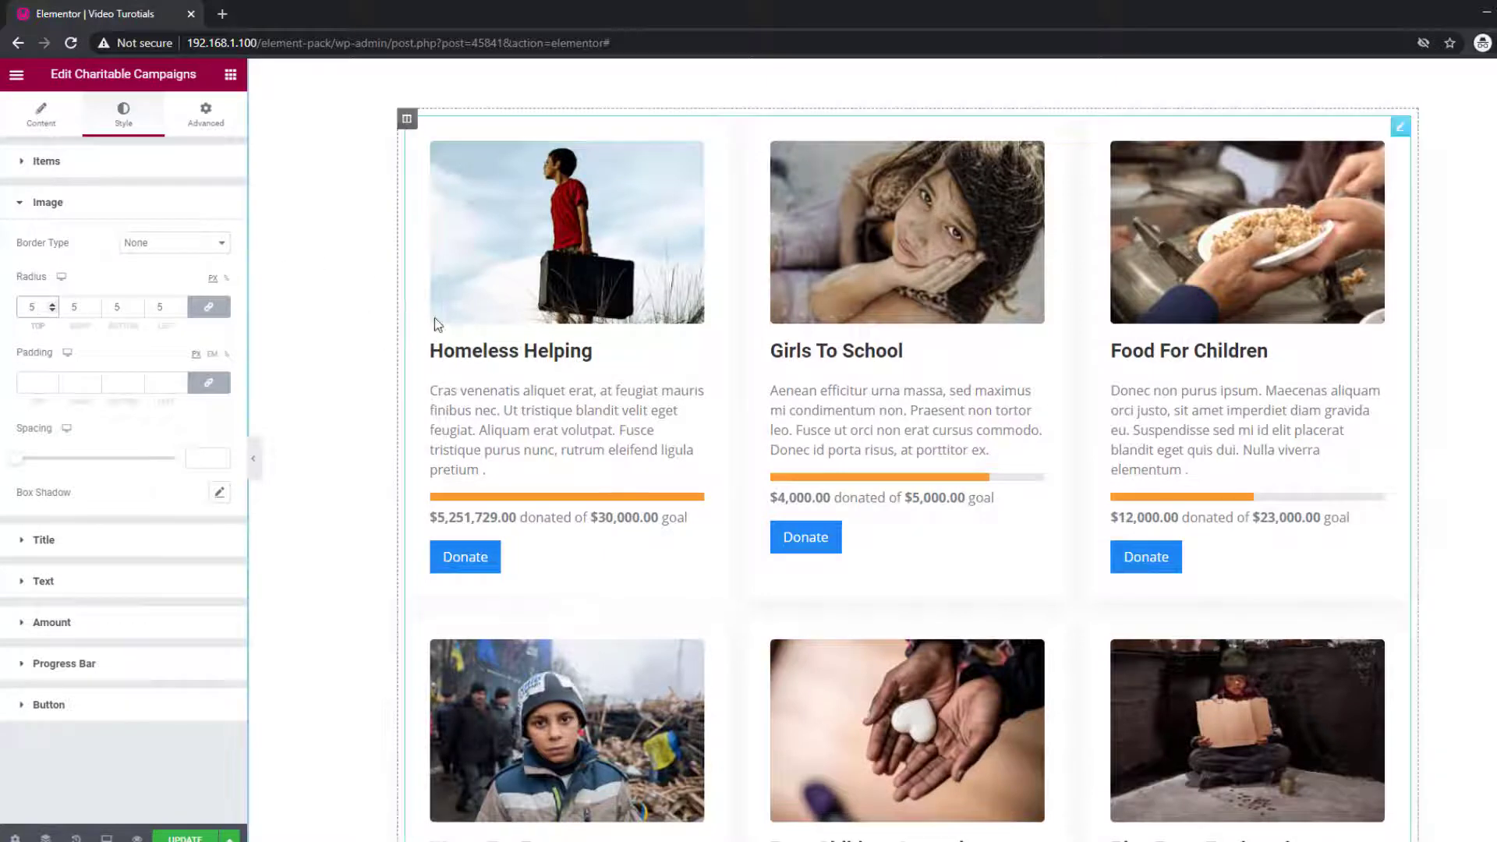
left_click(90, 543)
left_click(219, 283)
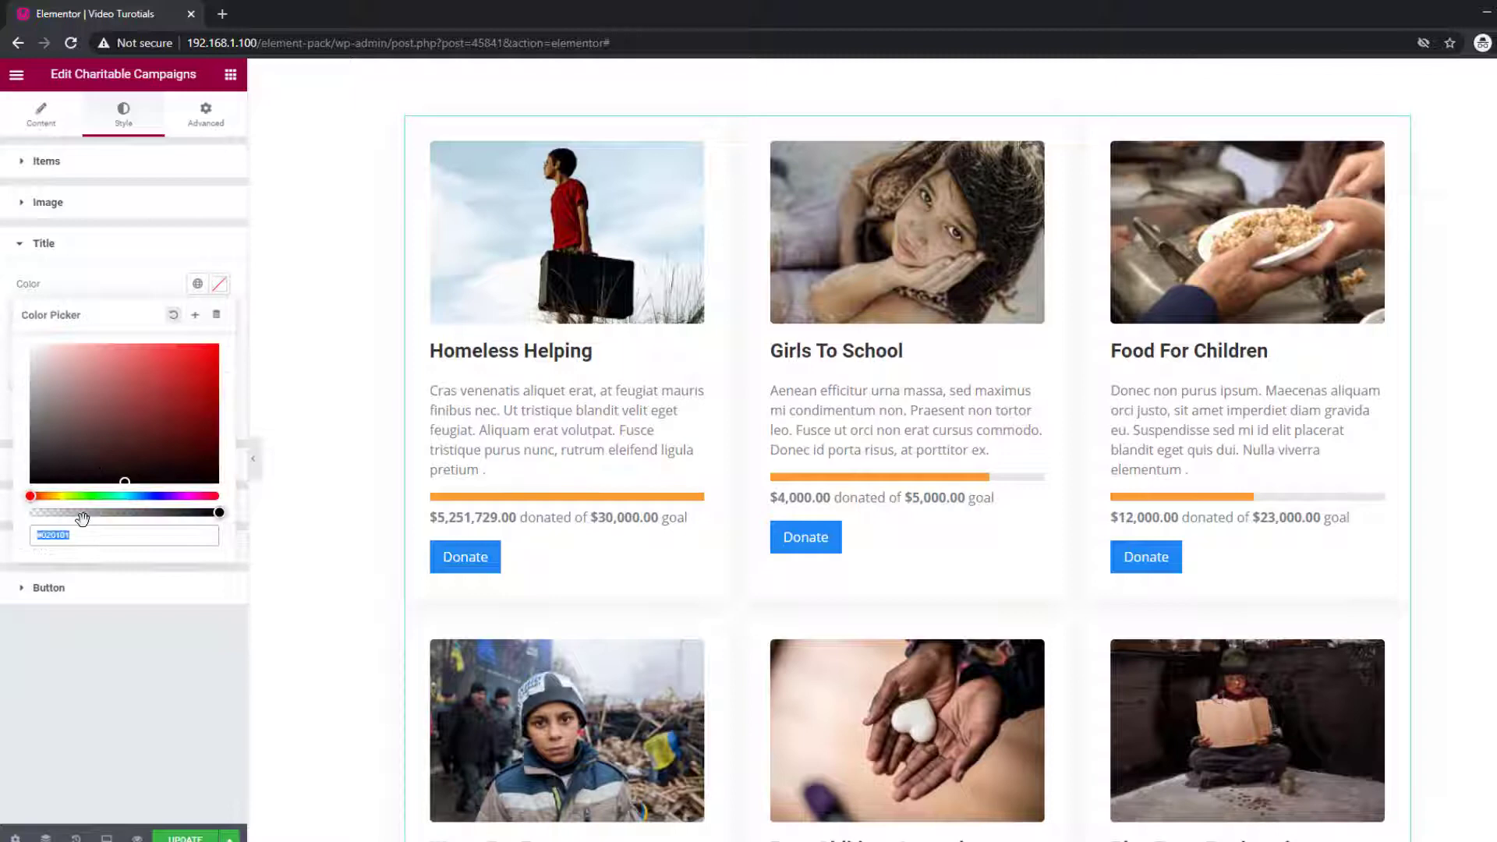
type("#93B347")
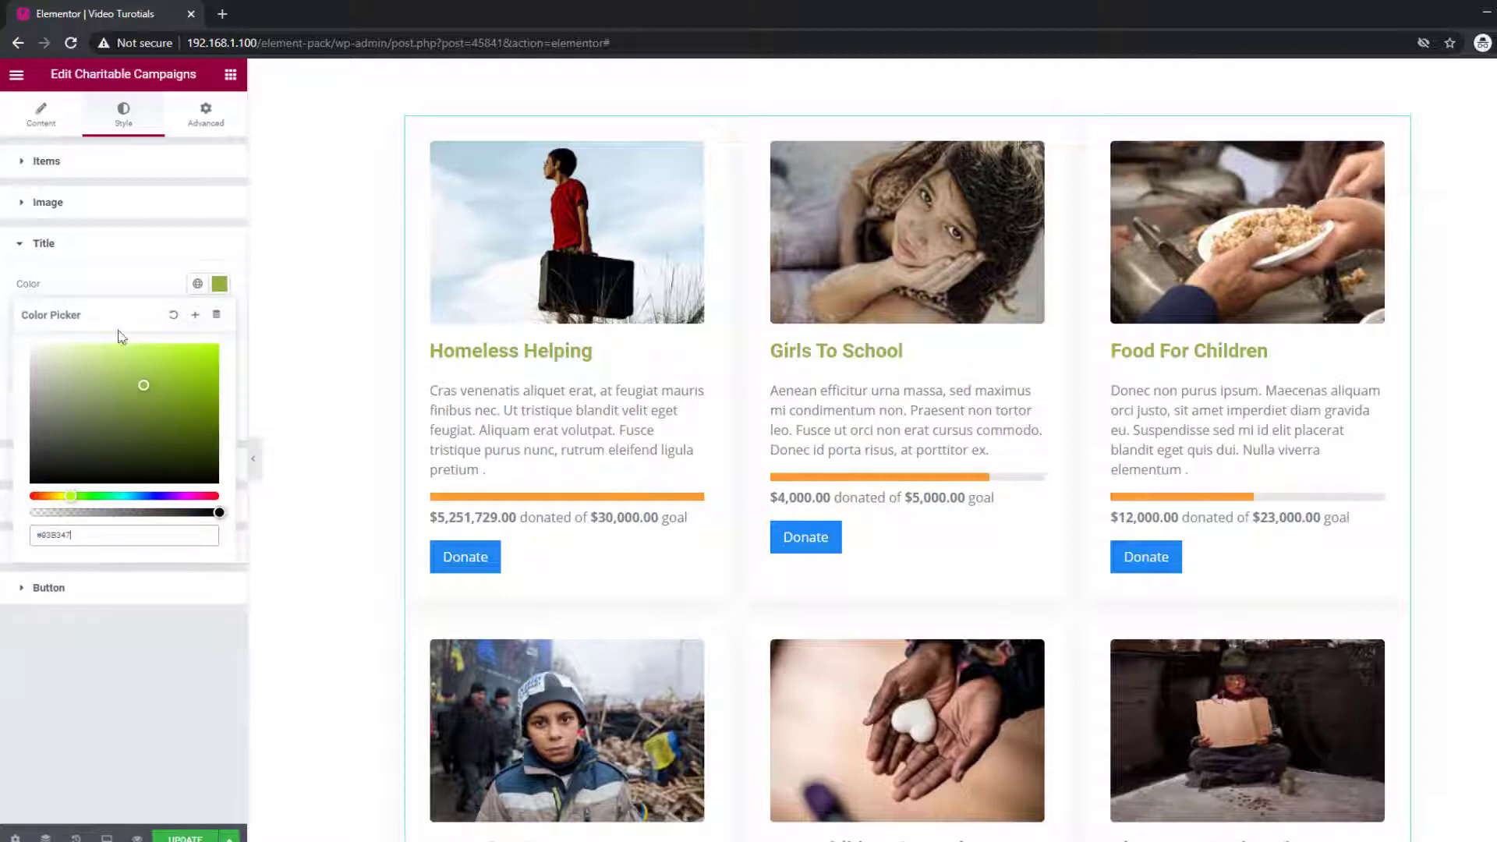
left_click(124, 284)
Step: Set title typography to Chelsea Market, size 20, weight 400
left_click(219, 415)
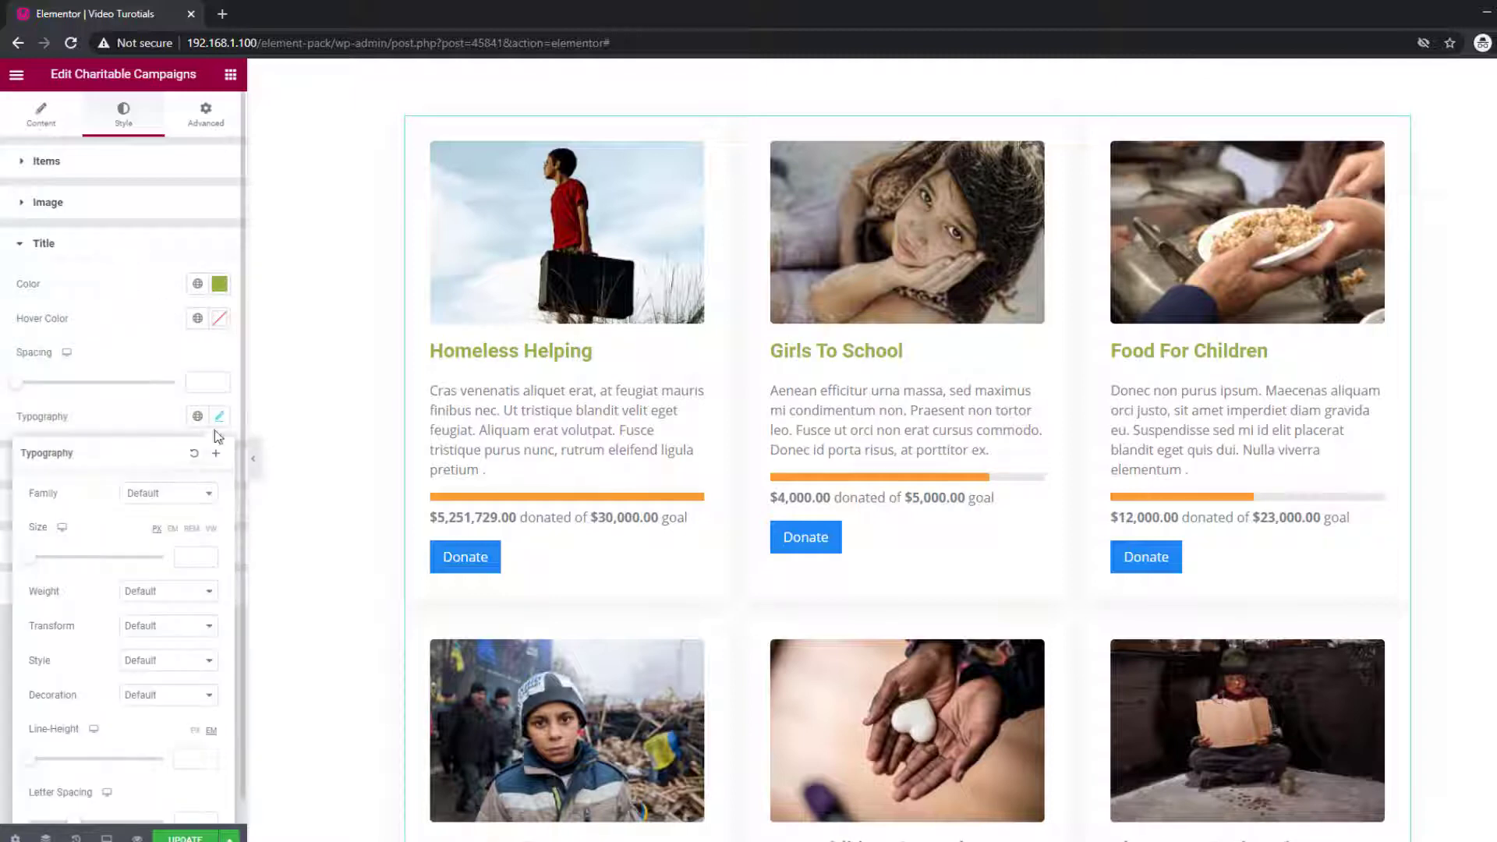
left_click(175, 495)
type("chel")
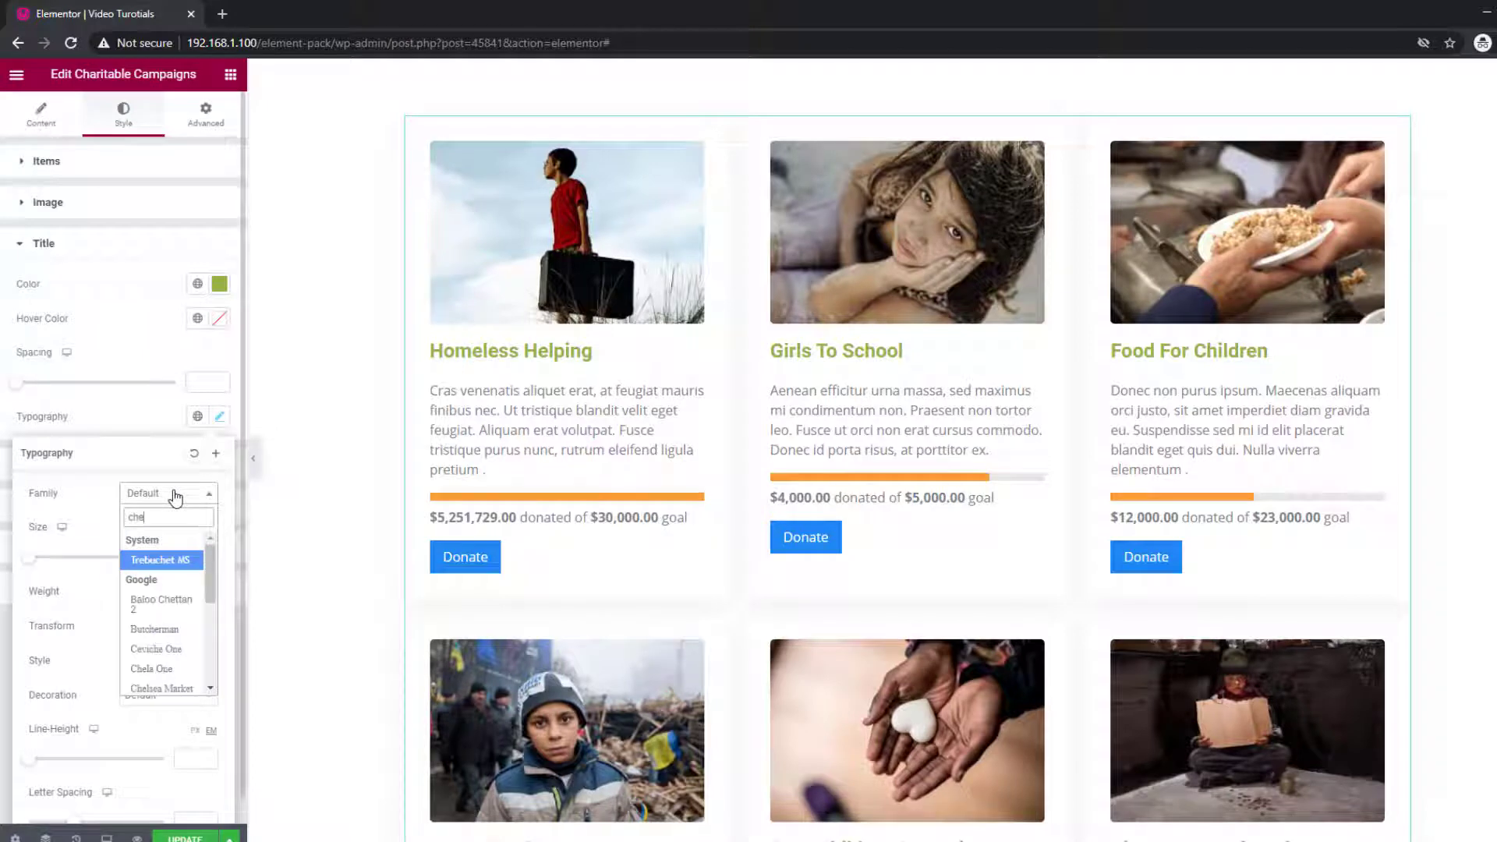
left_click(191, 580)
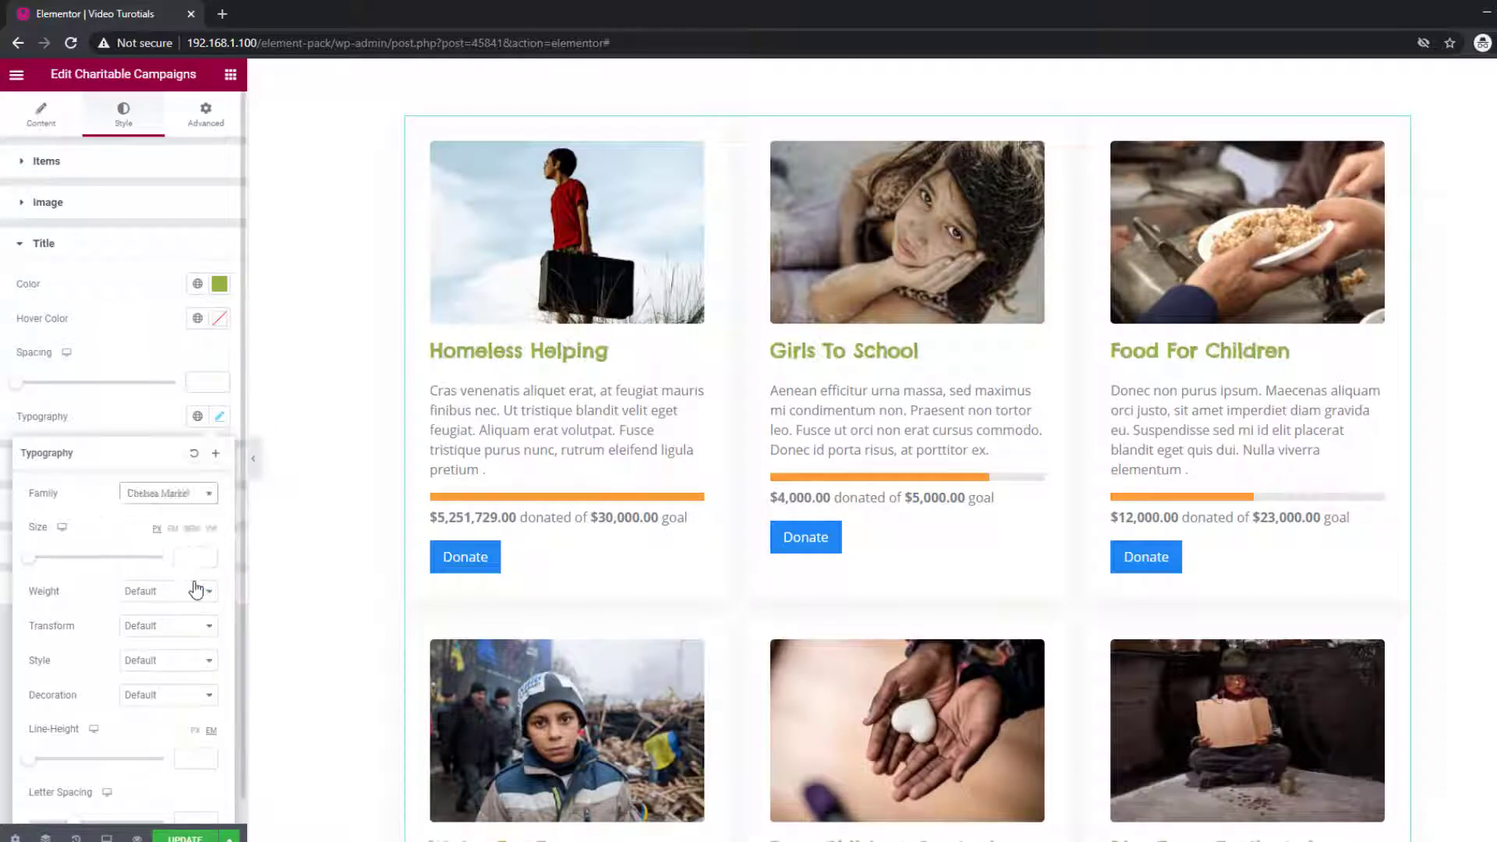
left_click(195, 556)
type("20")
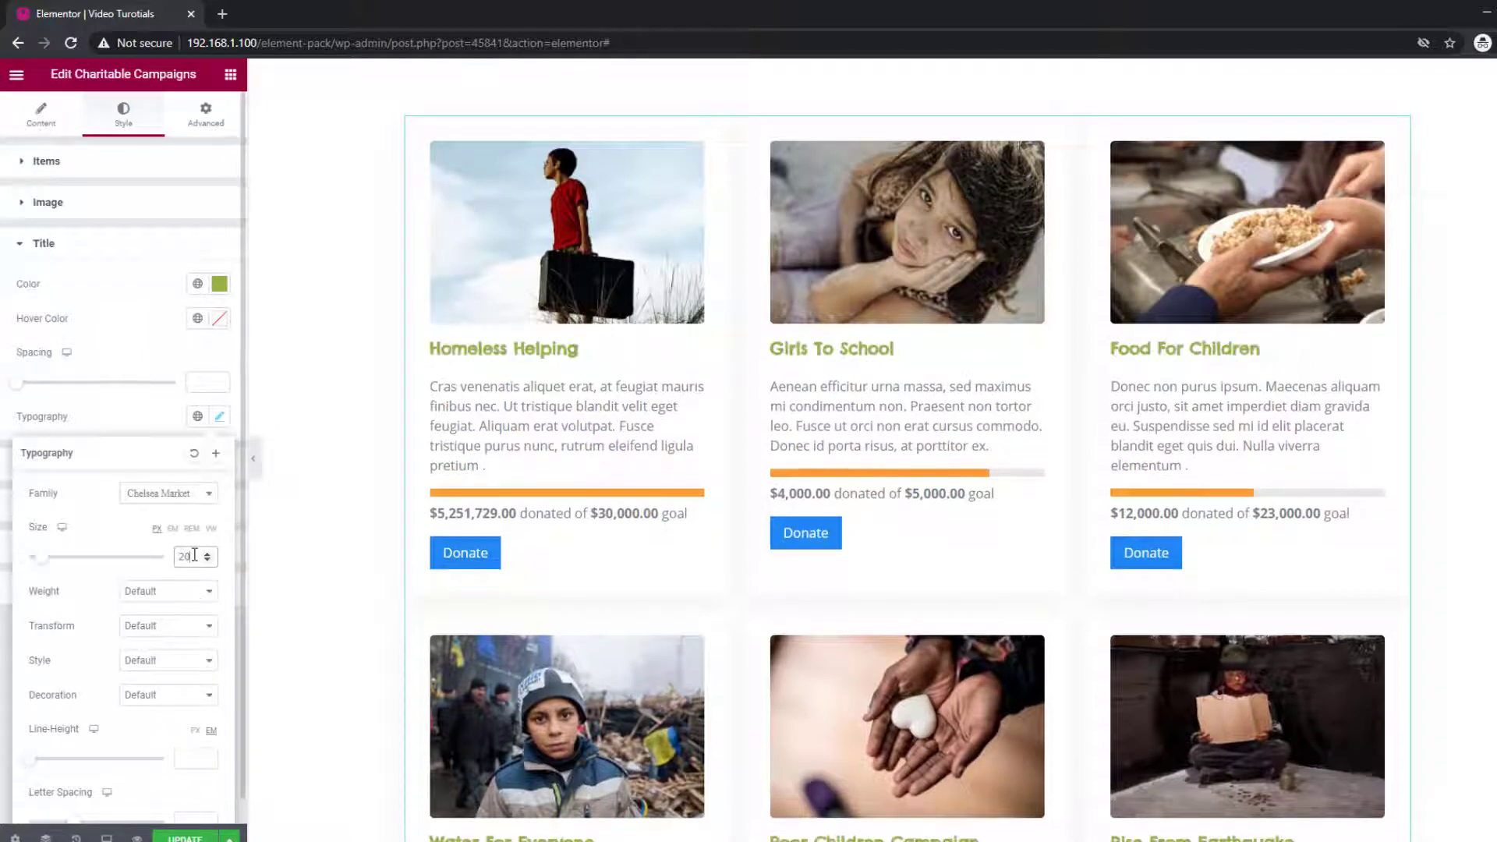
left_click(175, 591)
left_click(160, 655)
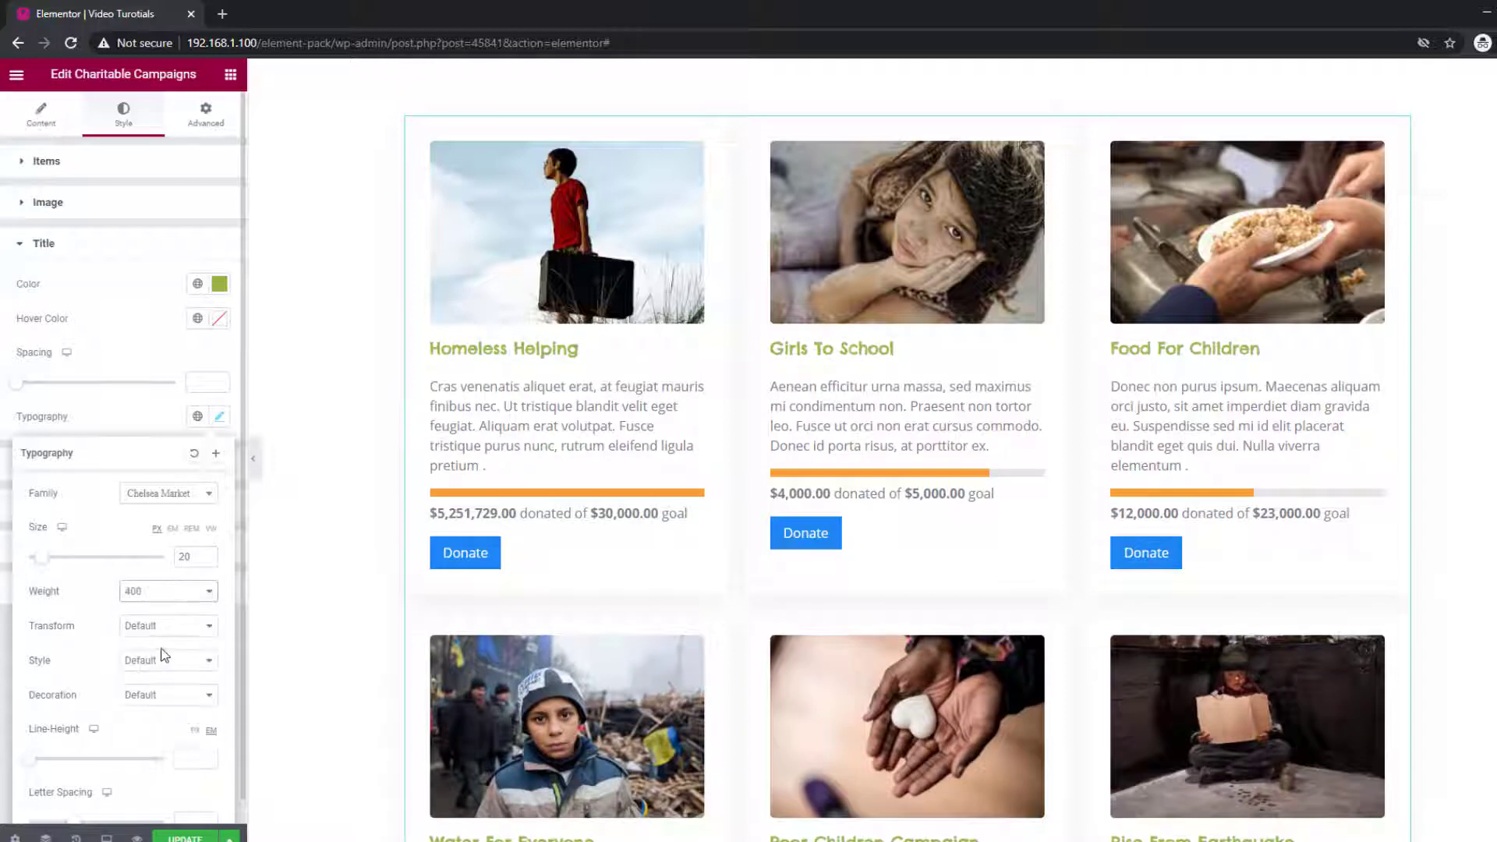
left_click(138, 427)
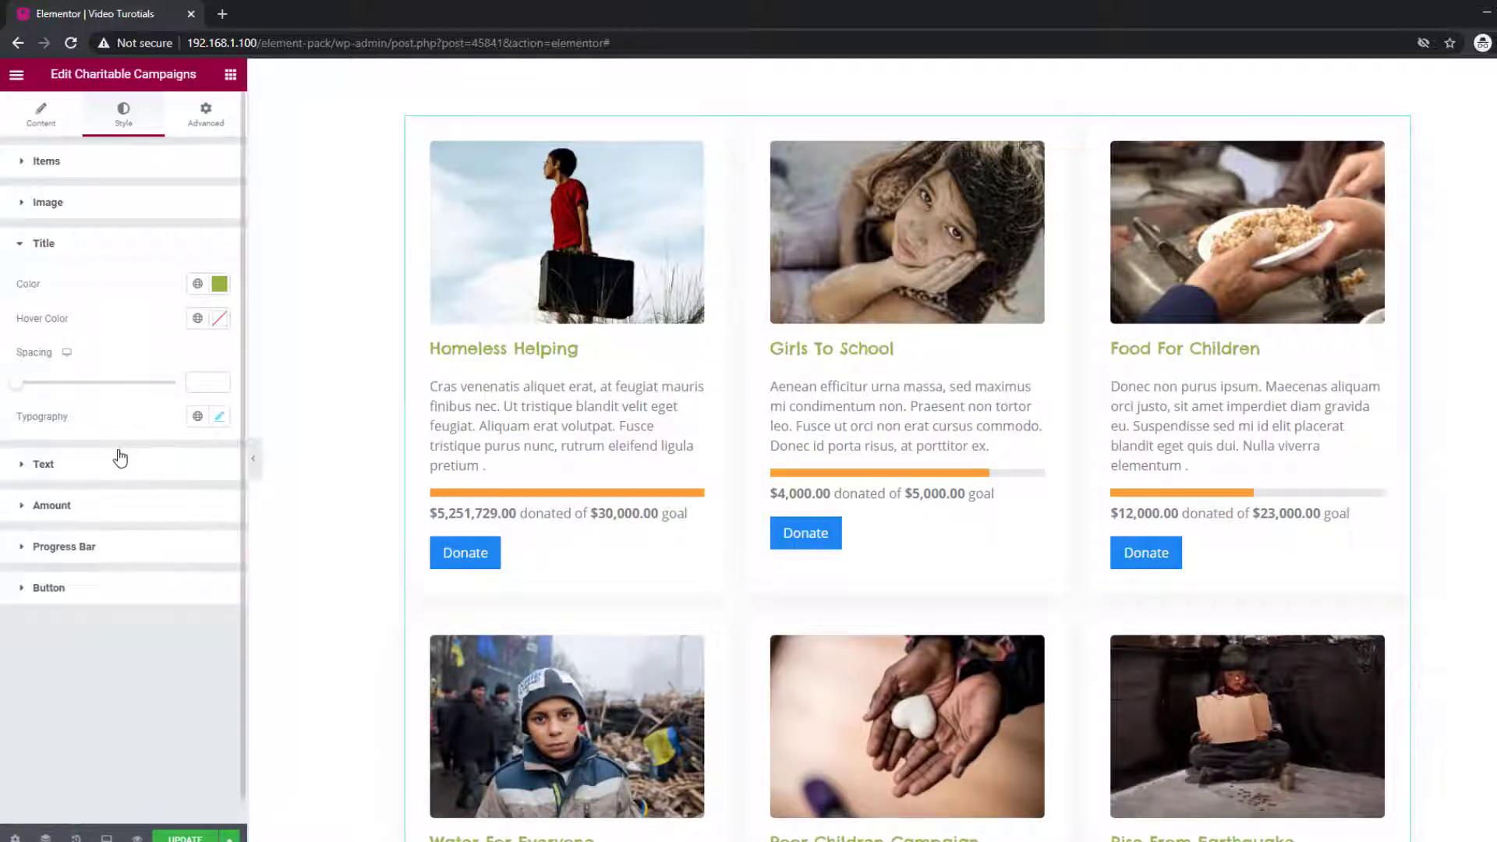
Step: Set the Text typography to Merriweather, size 14, weight 300
left_click(114, 468)
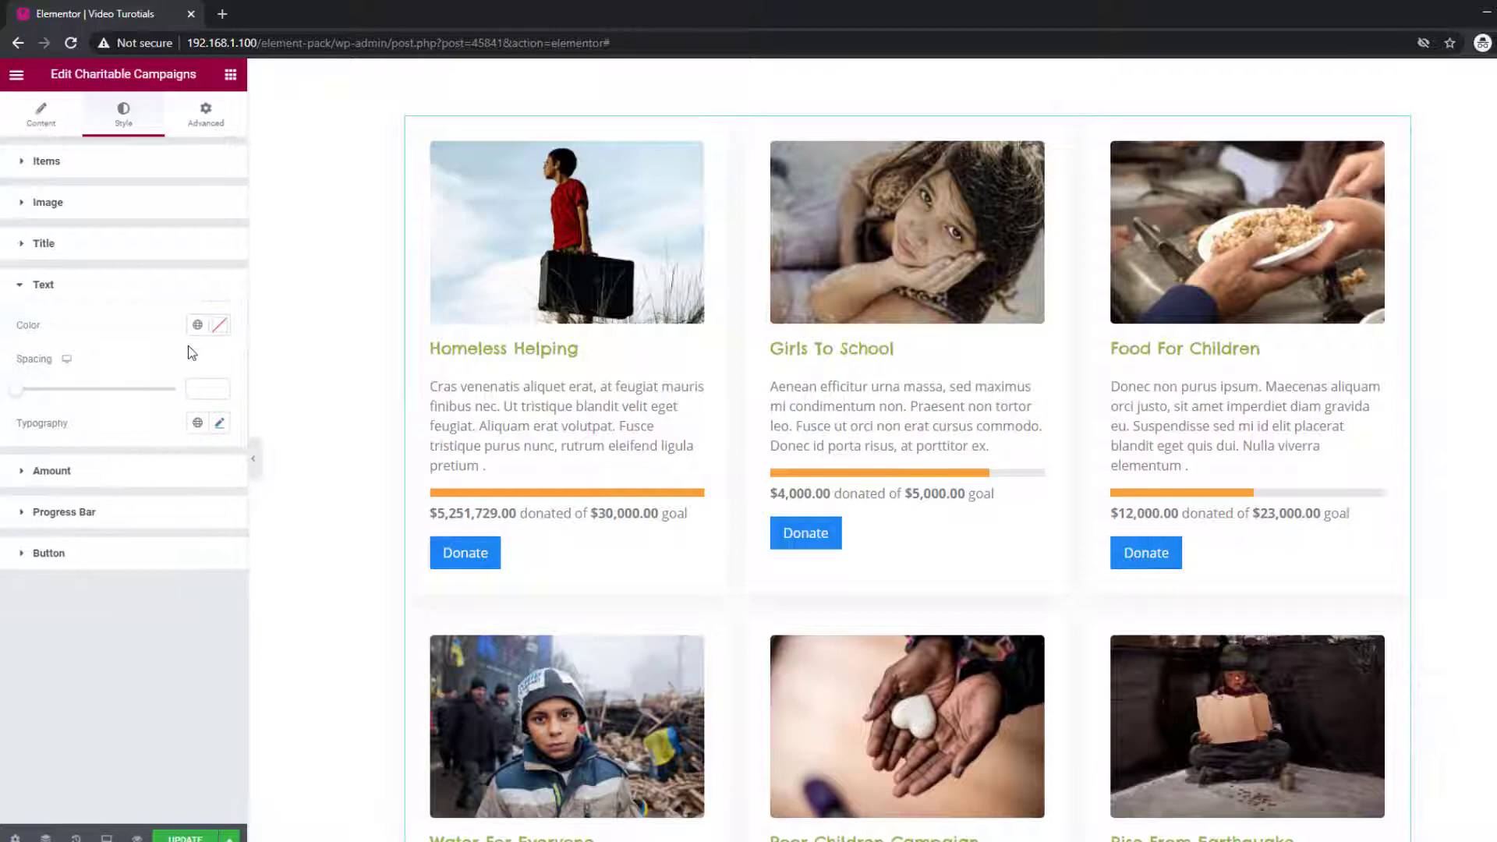
left_click(219, 423)
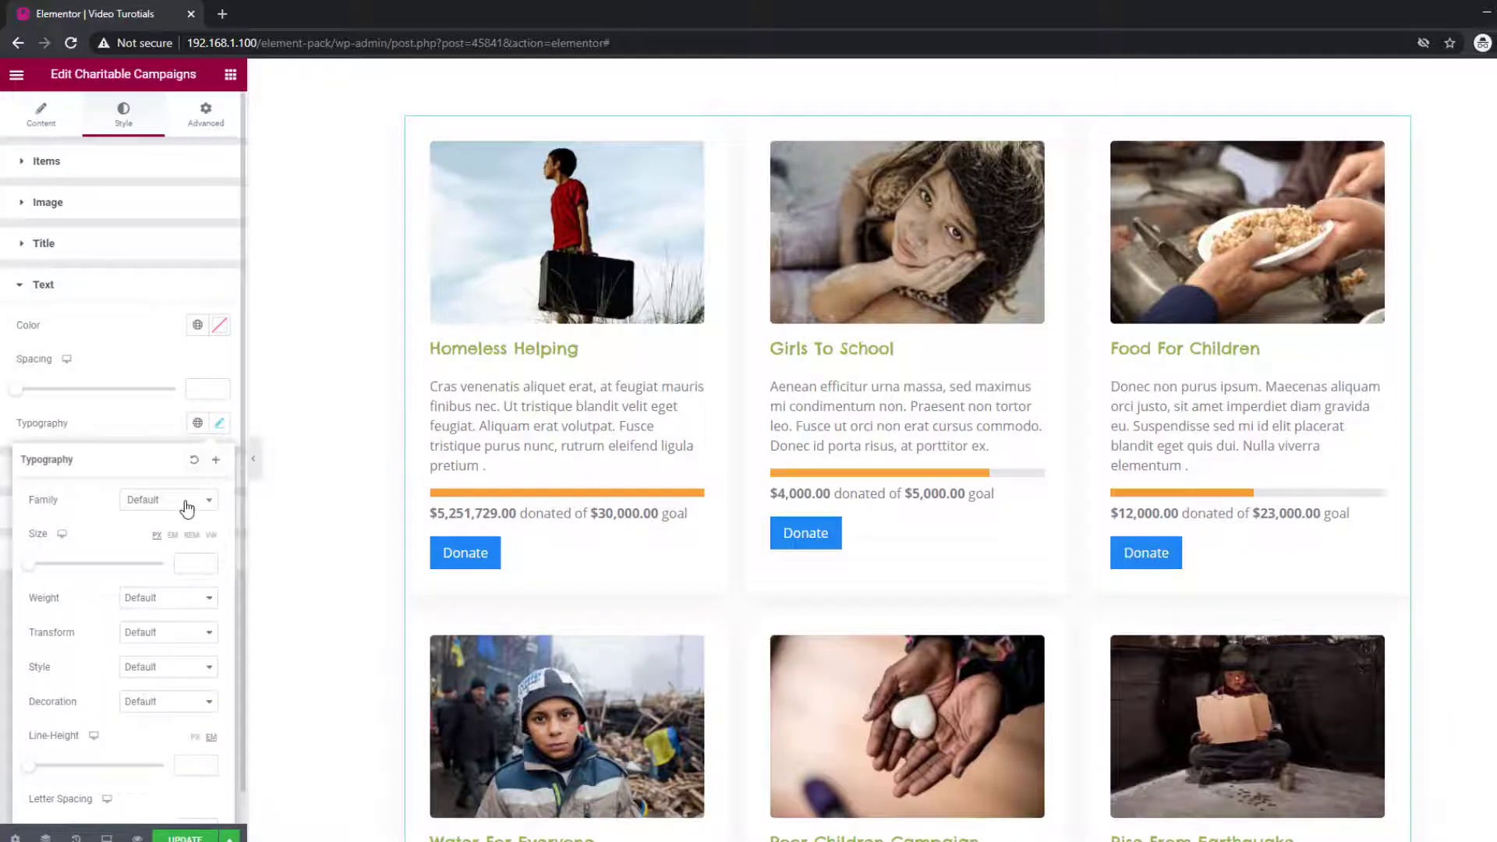
left_click(187, 510)
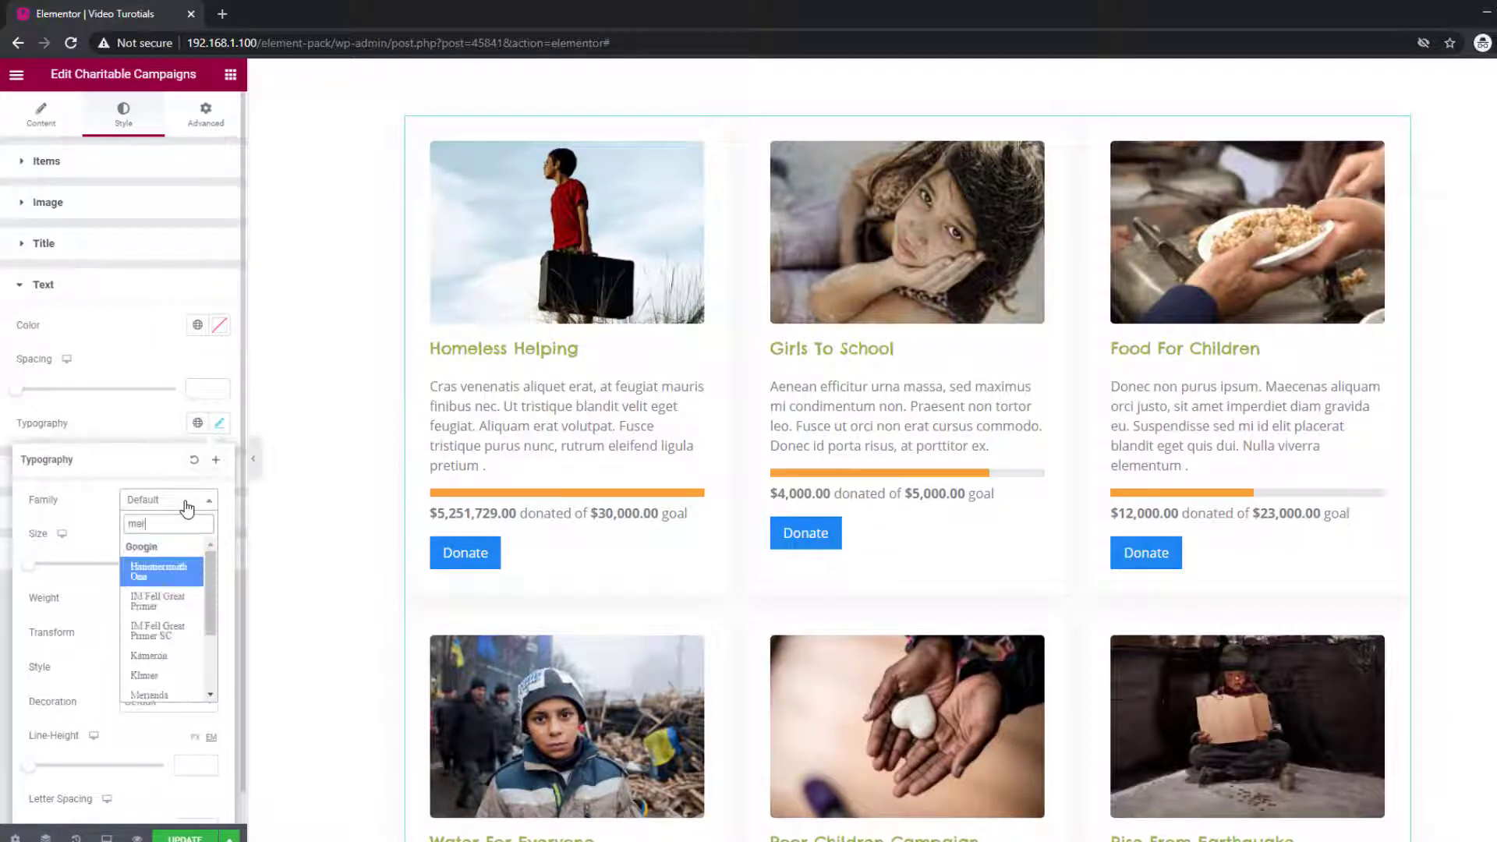
type("merri")
left_click(175, 565)
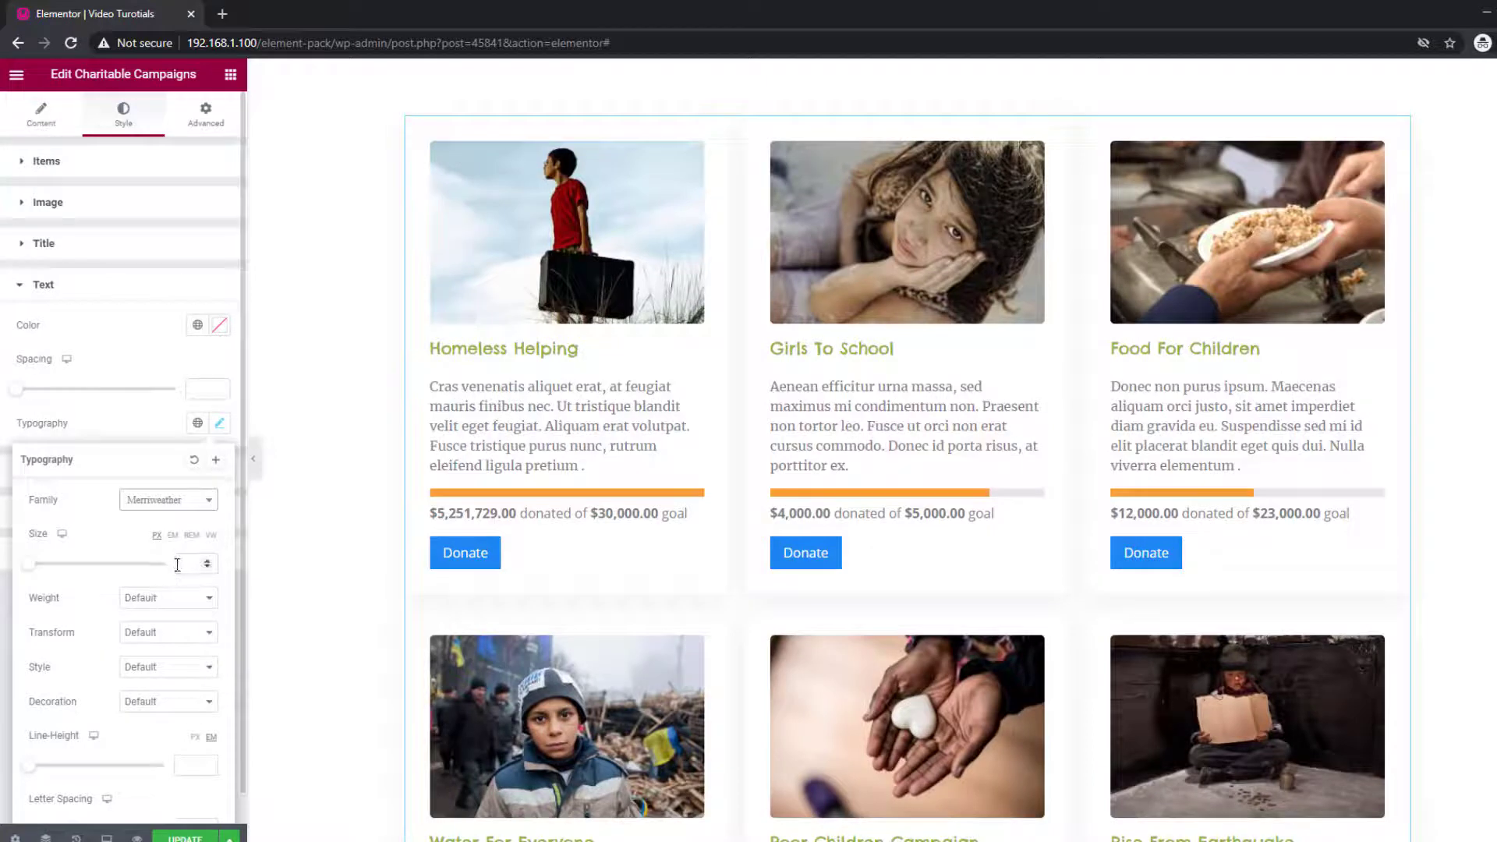
type("14")
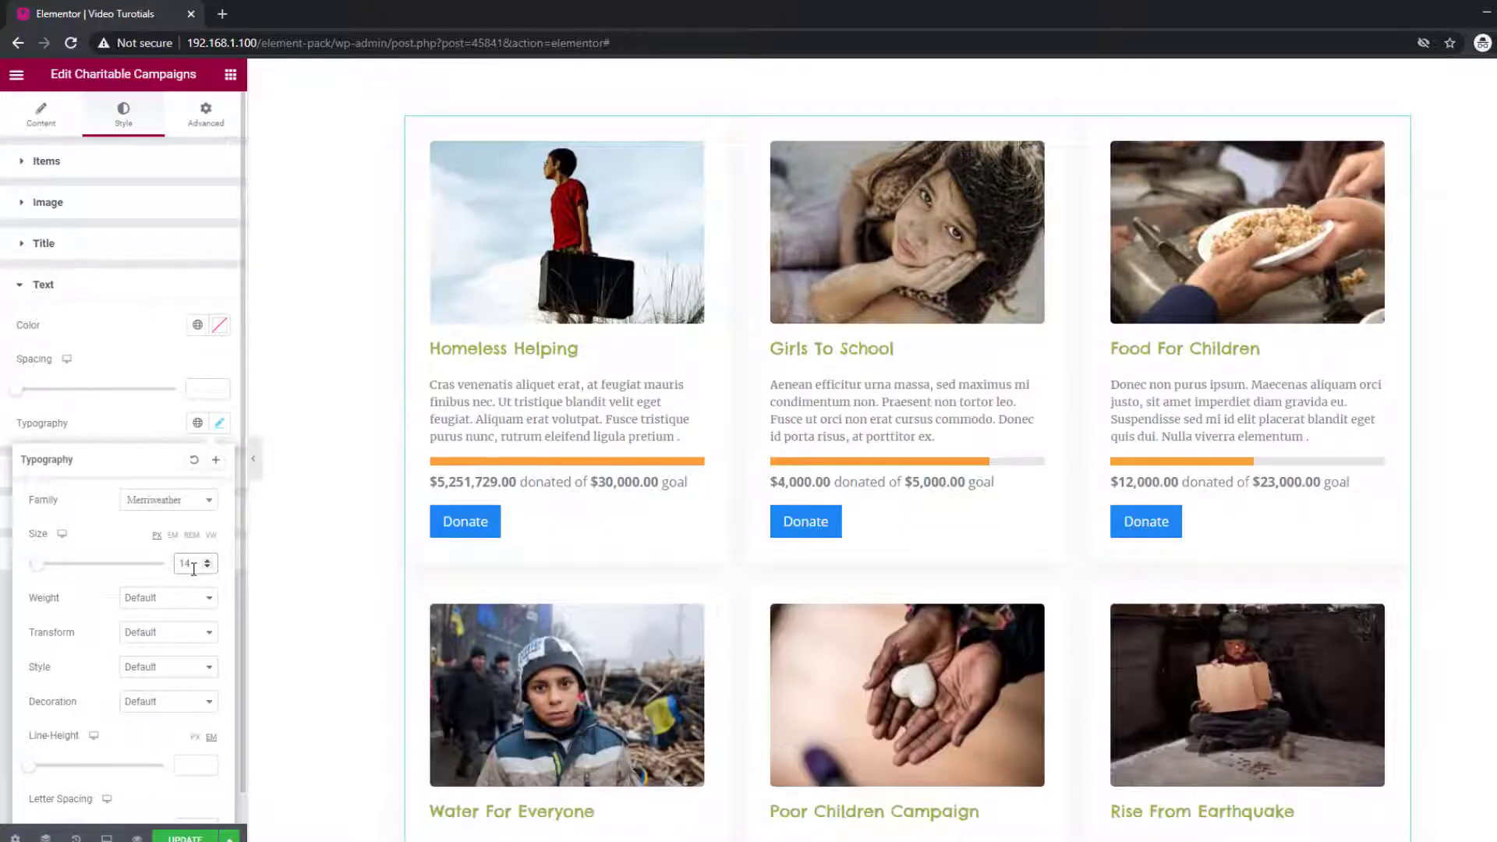
left_click(170, 598)
left_click(175, 656)
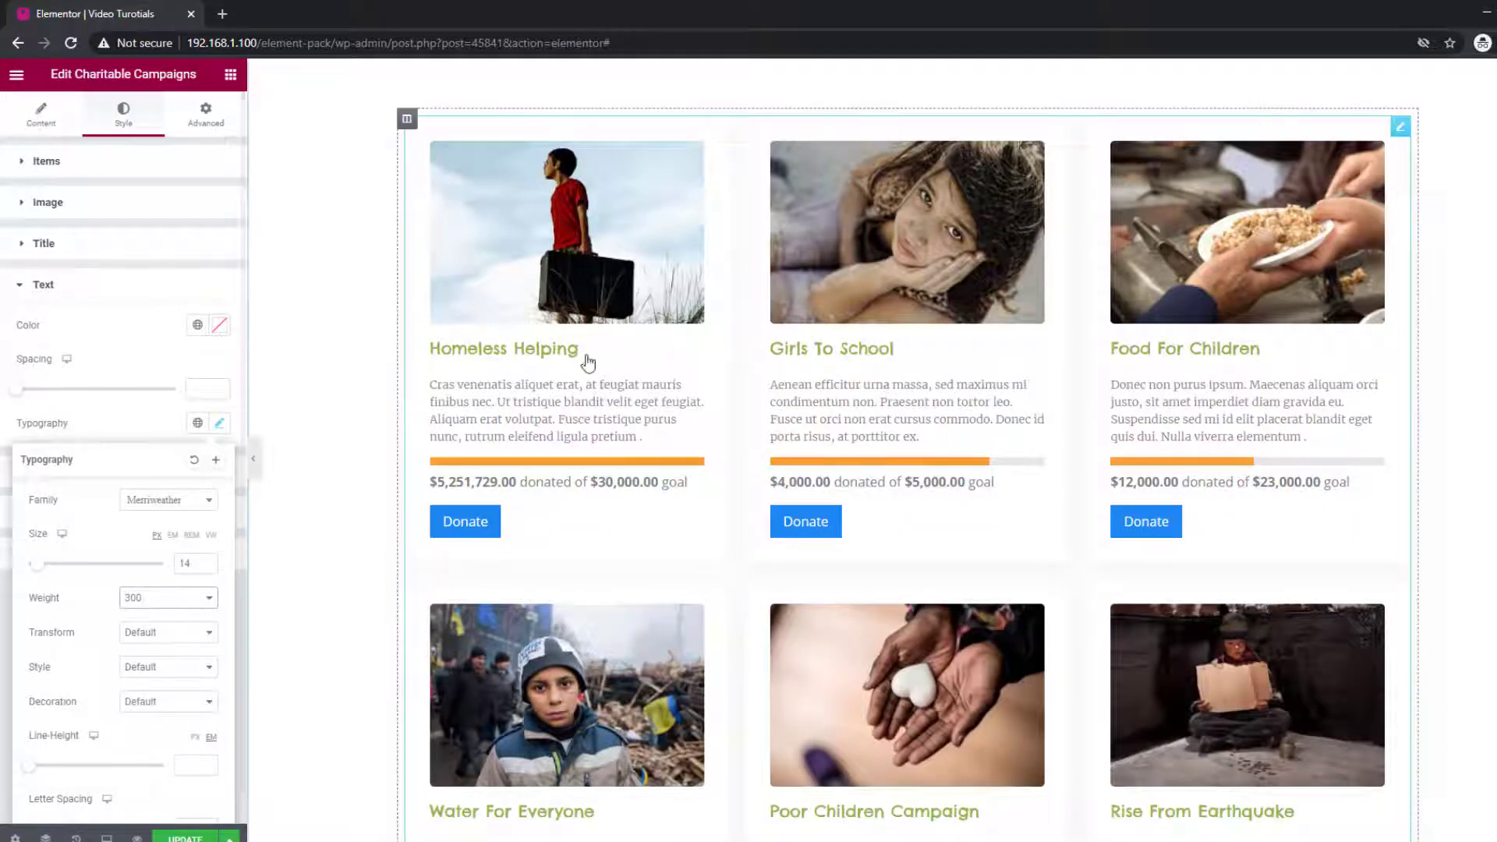
left_click(149, 426)
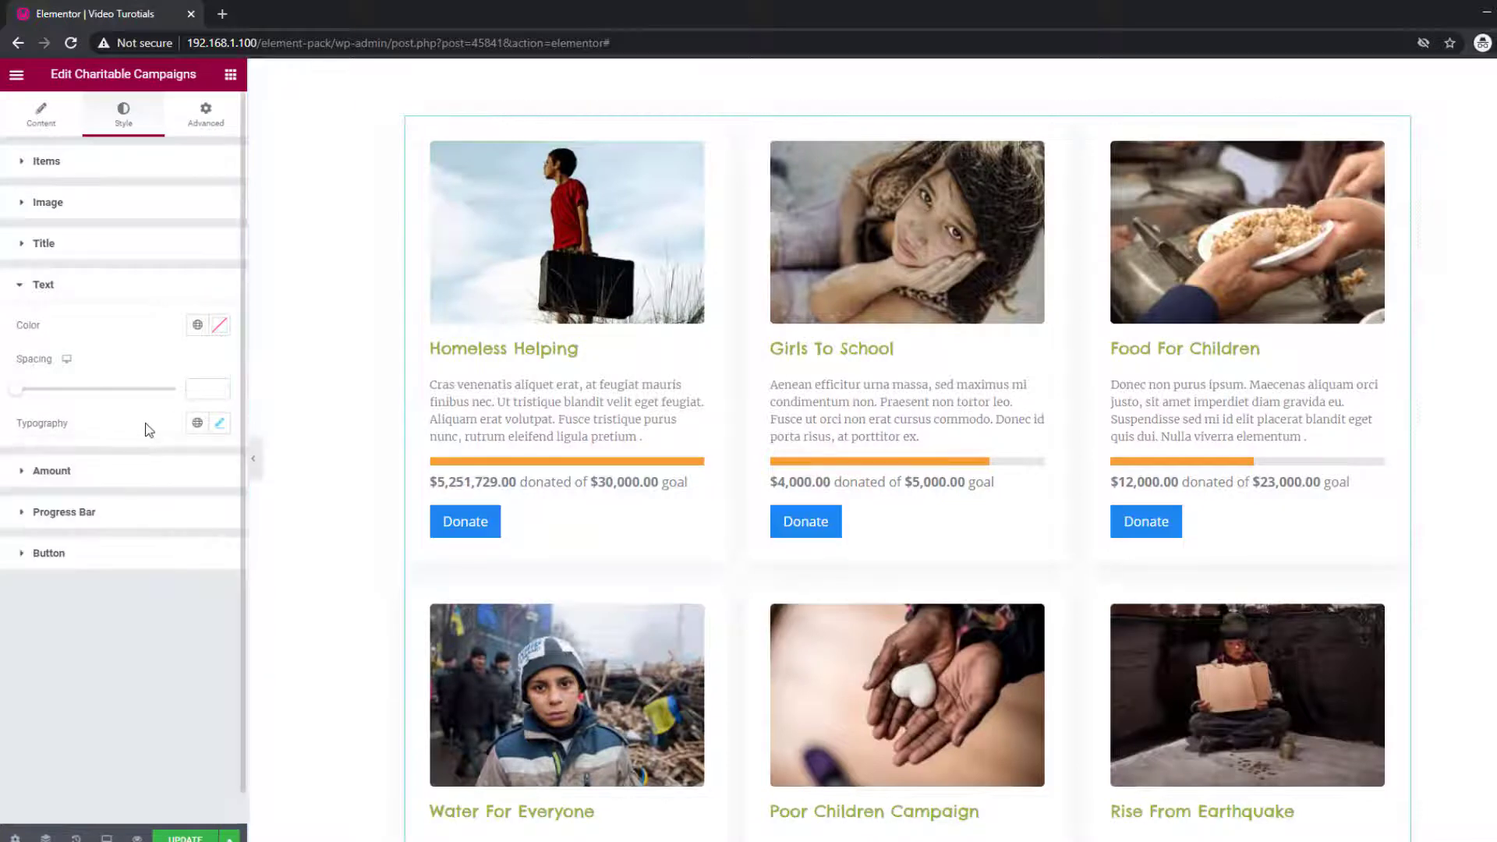
Step: Set Amount typography to Chelsea Market, size 14, weight 300, with Spacing 24
left_click(111, 473)
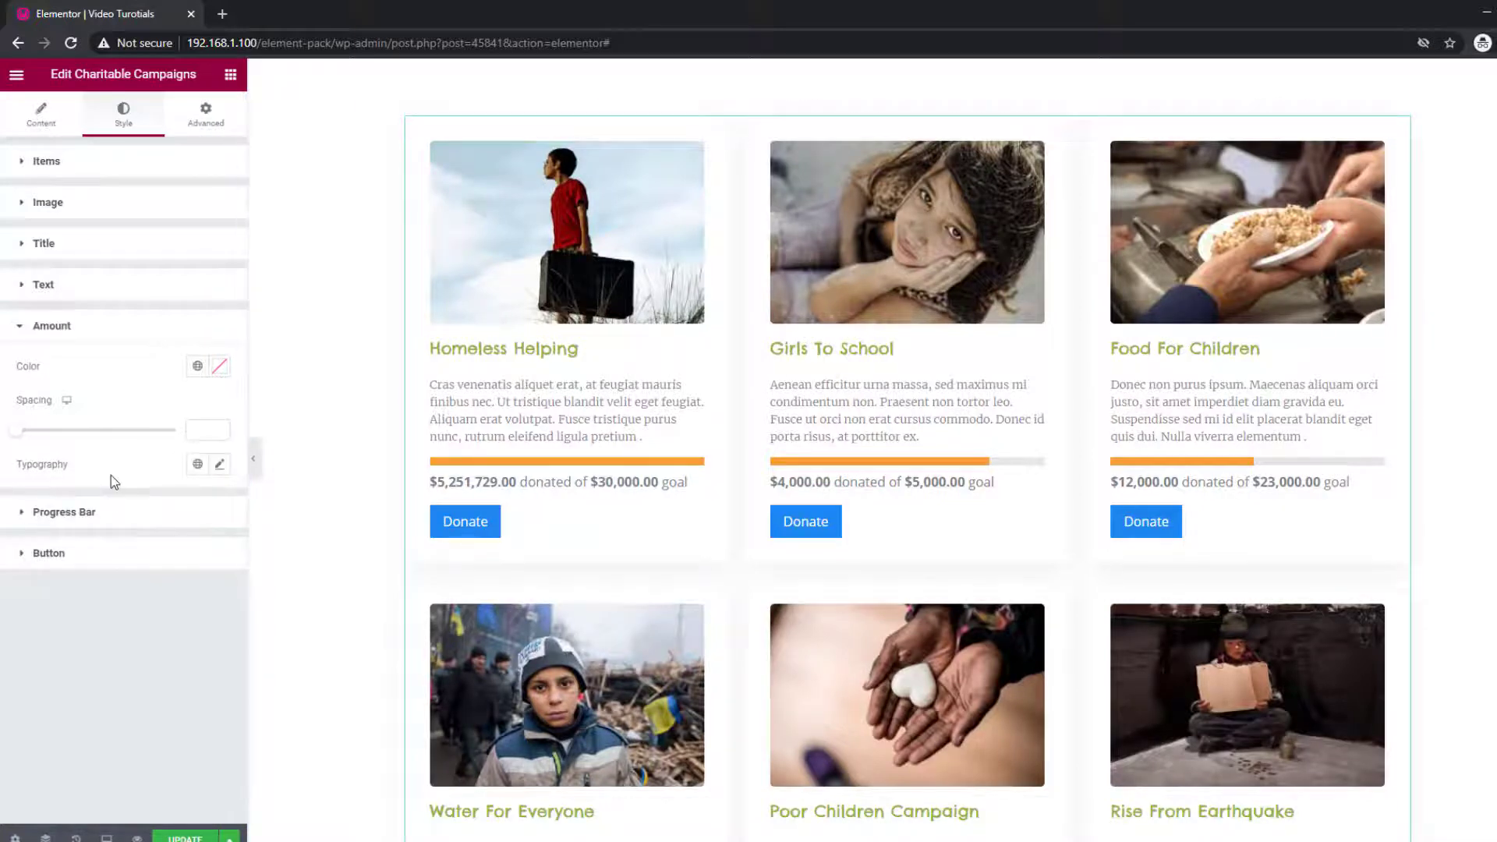
left_click(219, 468)
left_click(173, 546)
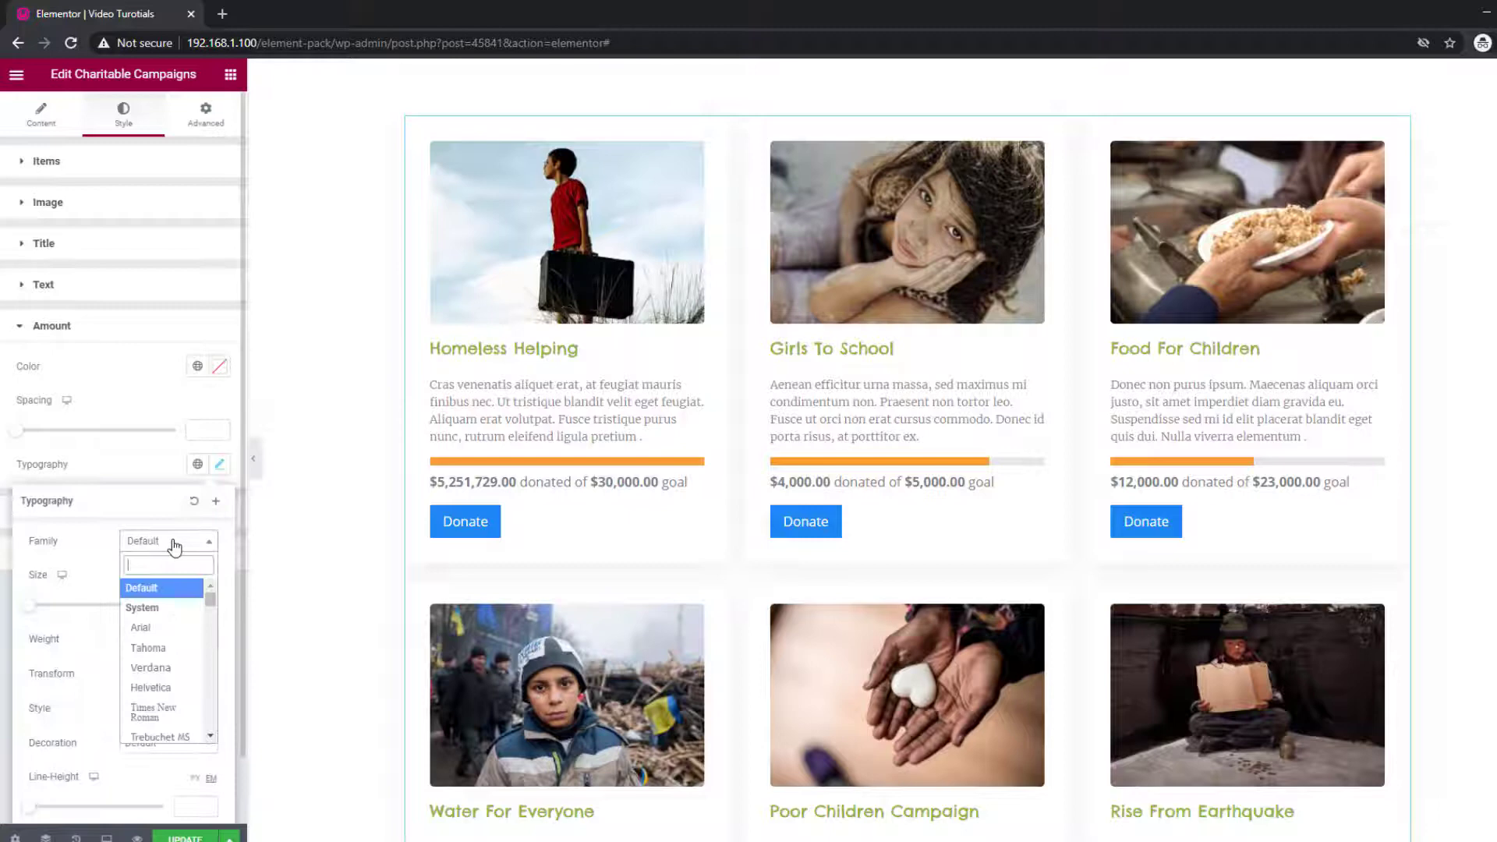
type("chel")
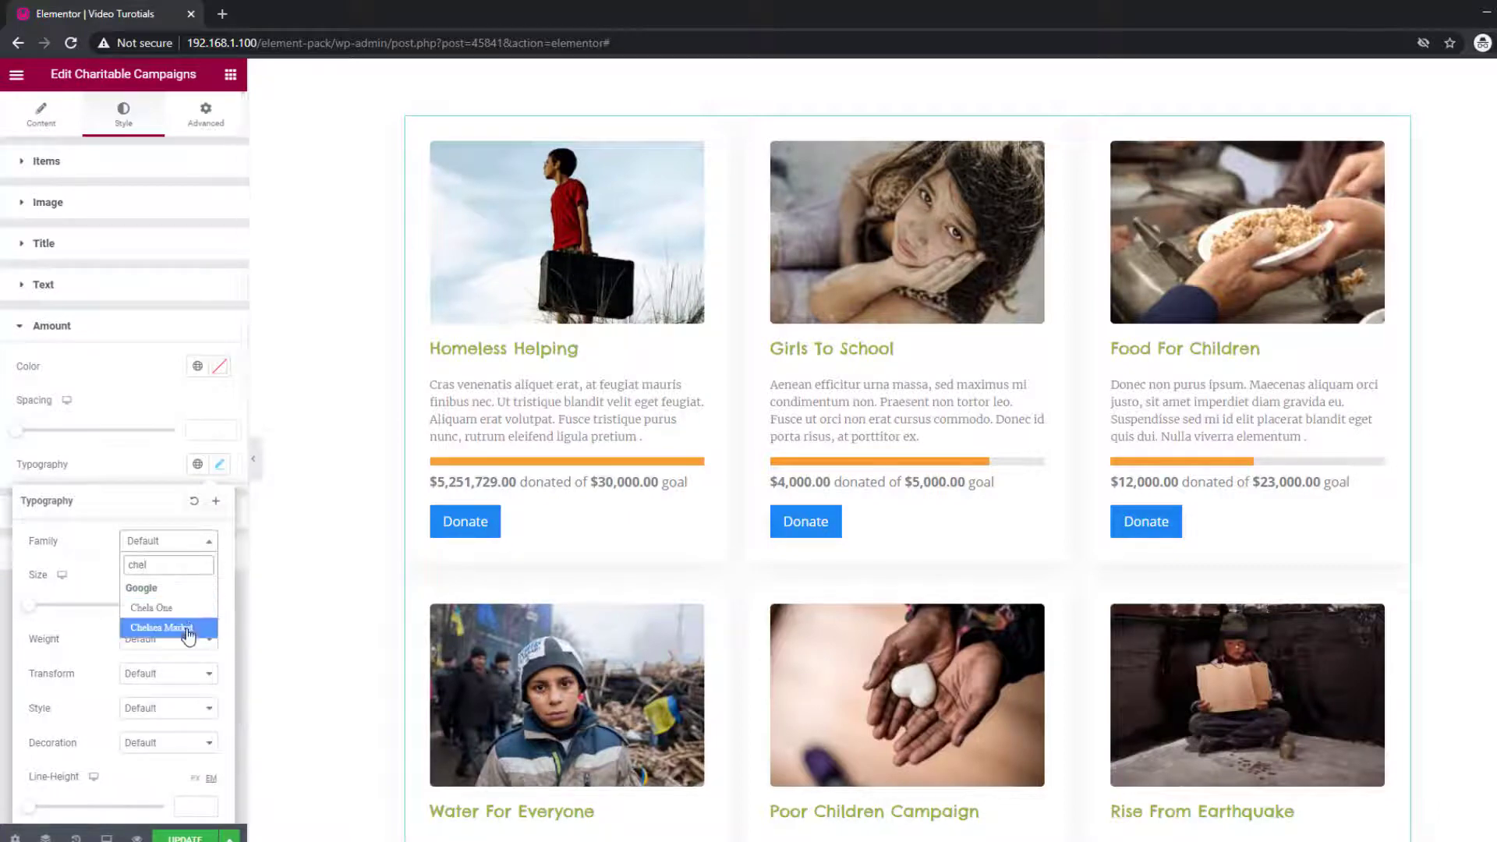
left_click(188, 629)
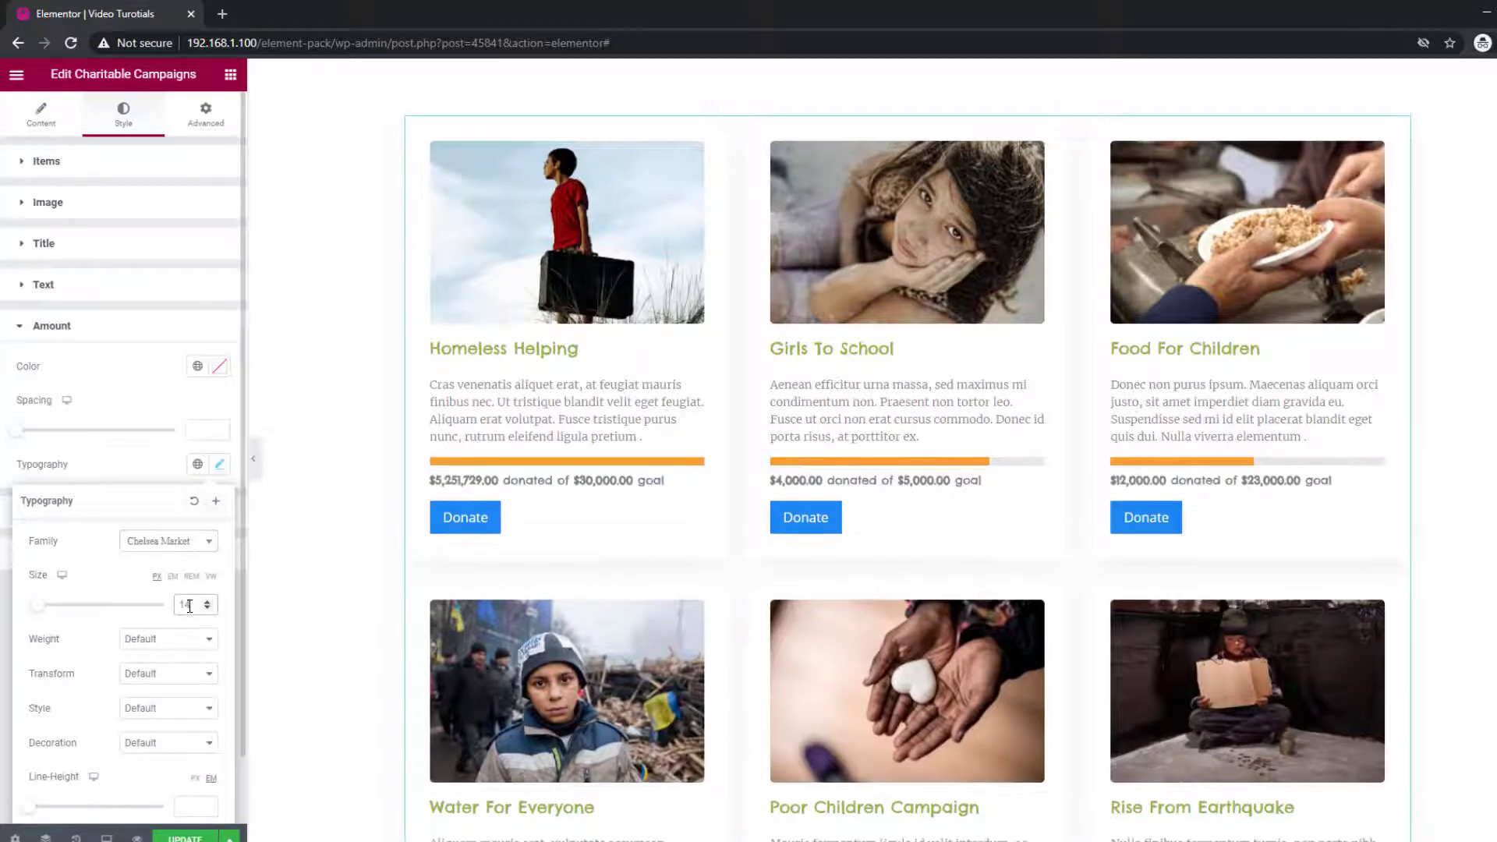
left_click(170, 640)
left_click(160, 686)
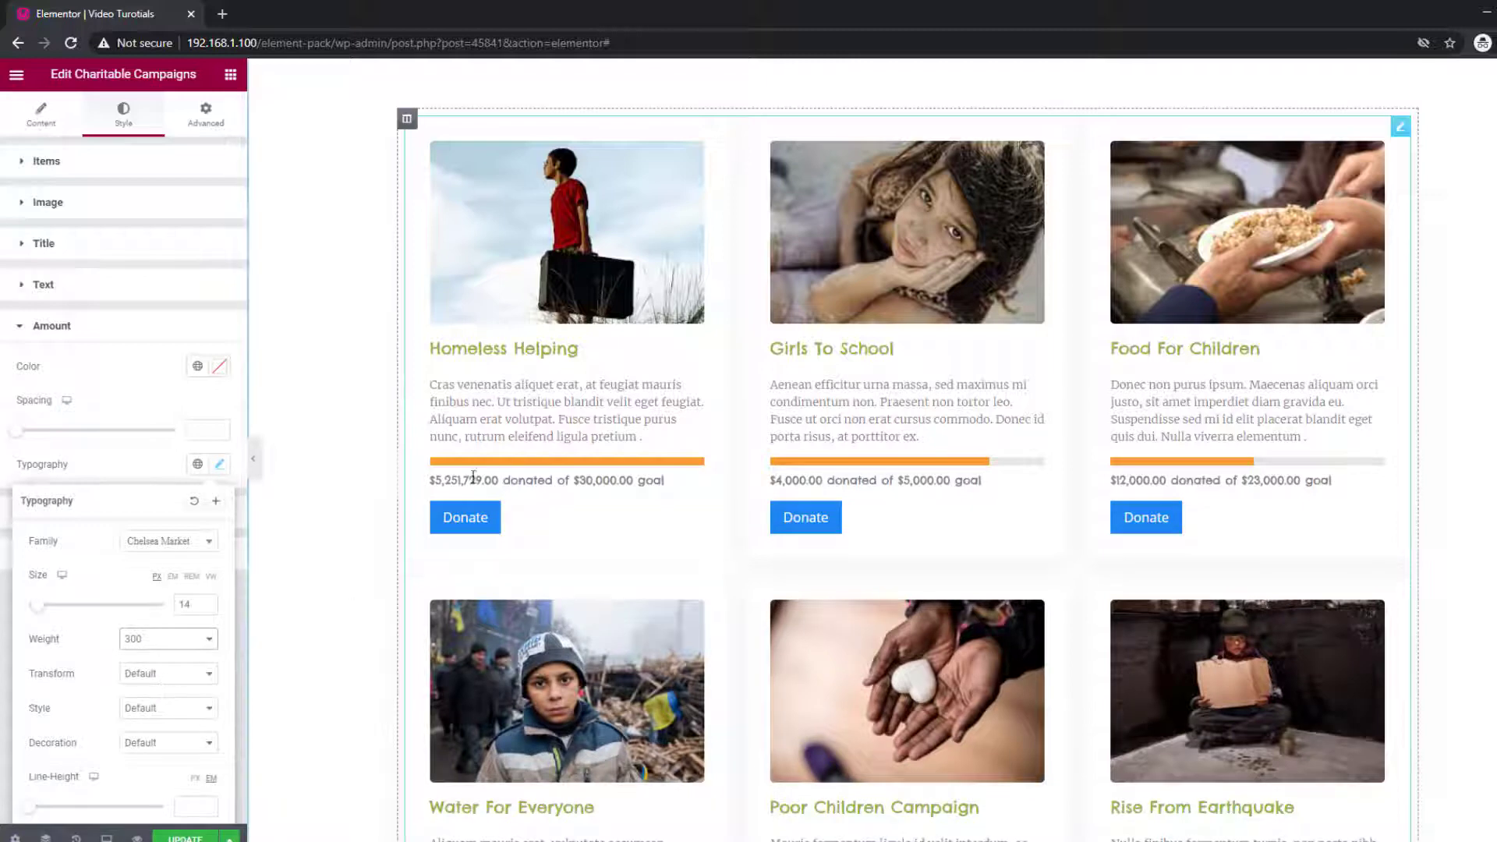
left_click_drag(17, 430, 69, 430)
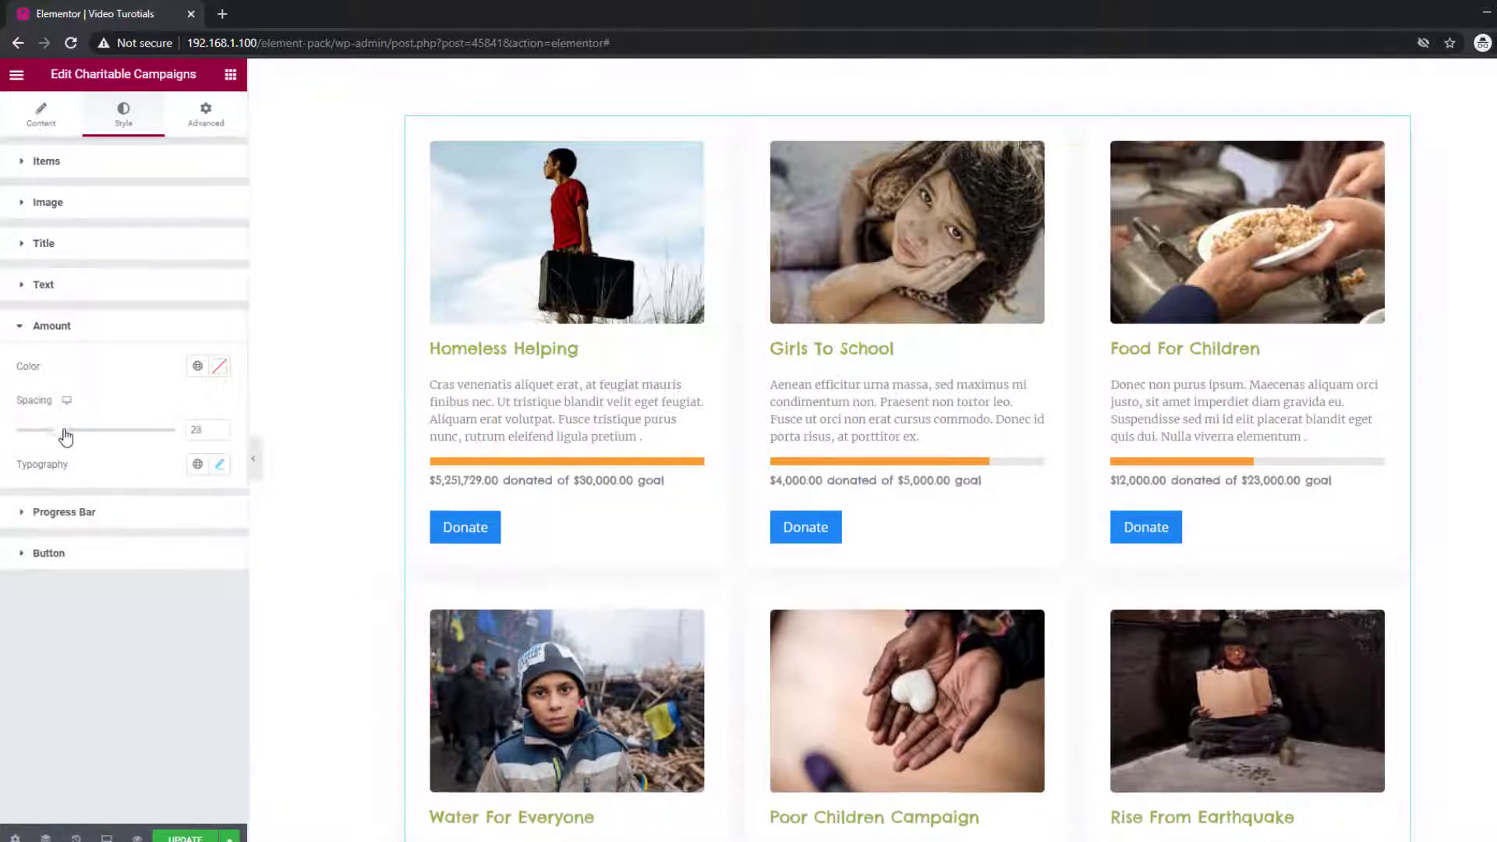
Step: Make the progress bar colour #93B347 with border radius 5
left_click(80, 511)
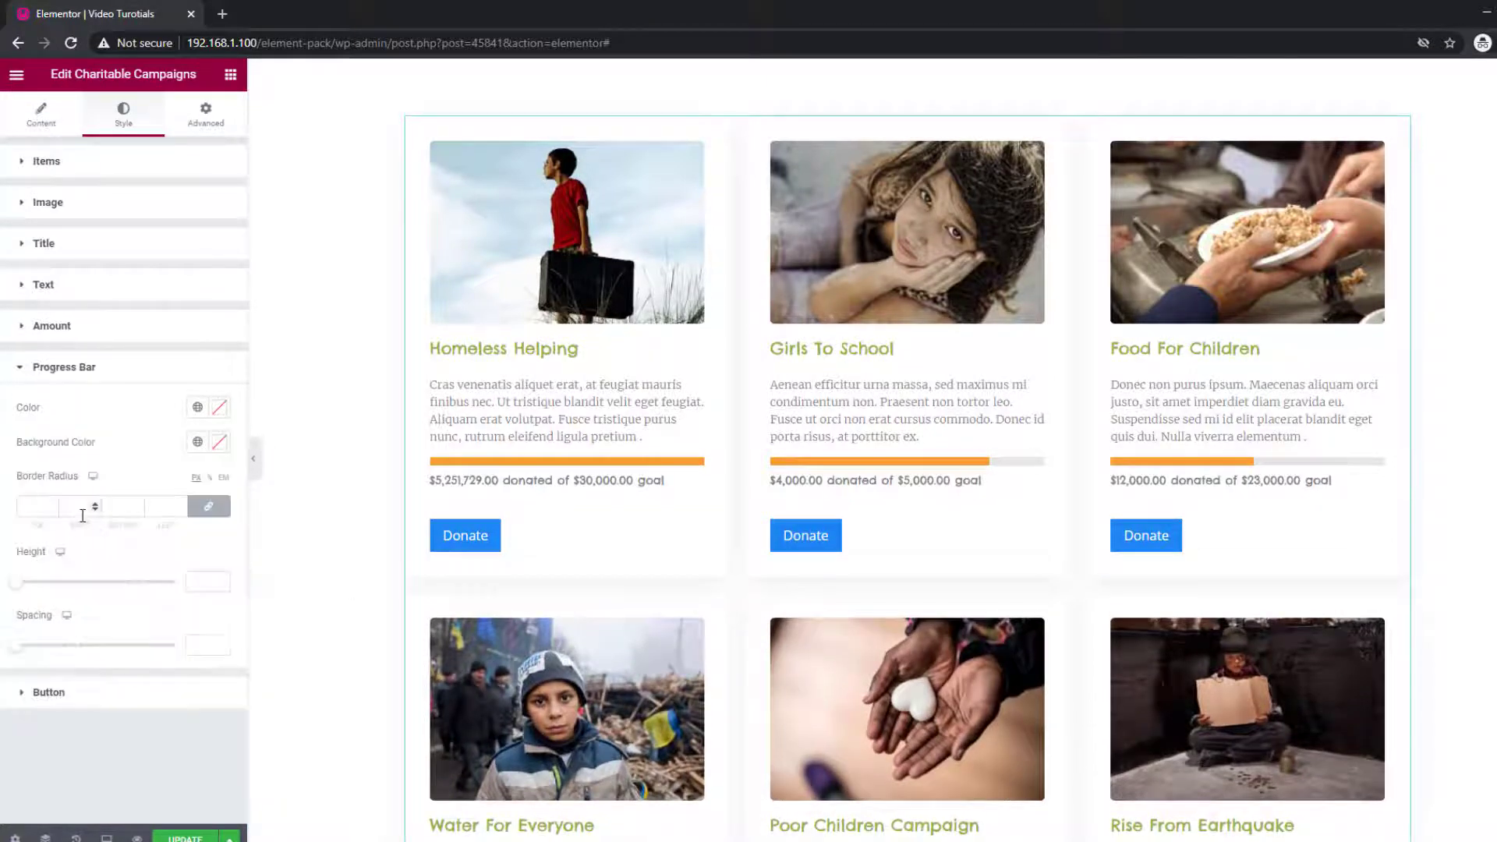
left_click(219, 408)
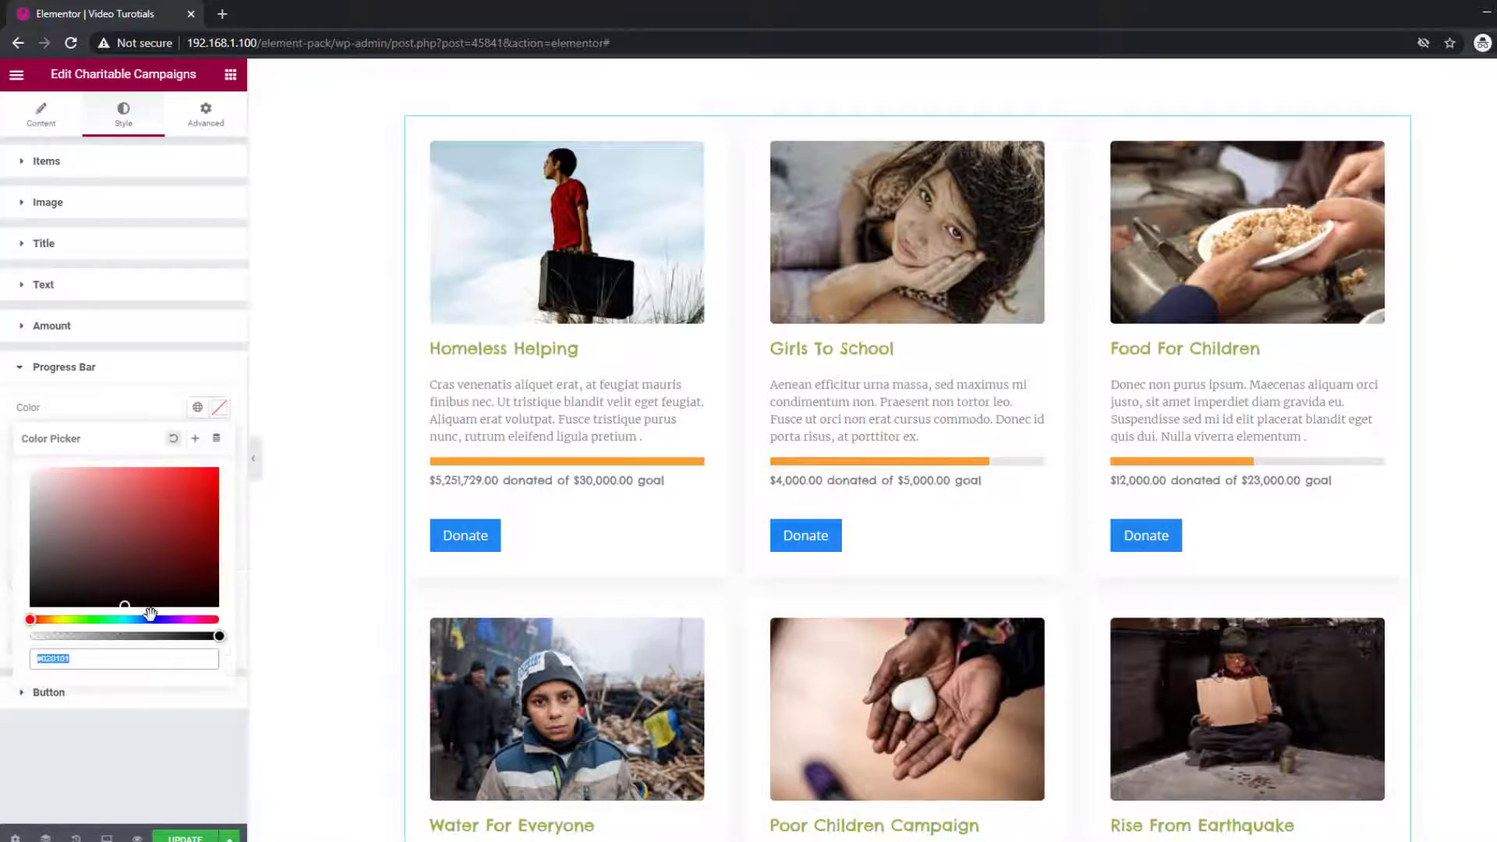
type("#93B347")
left_click(129, 418)
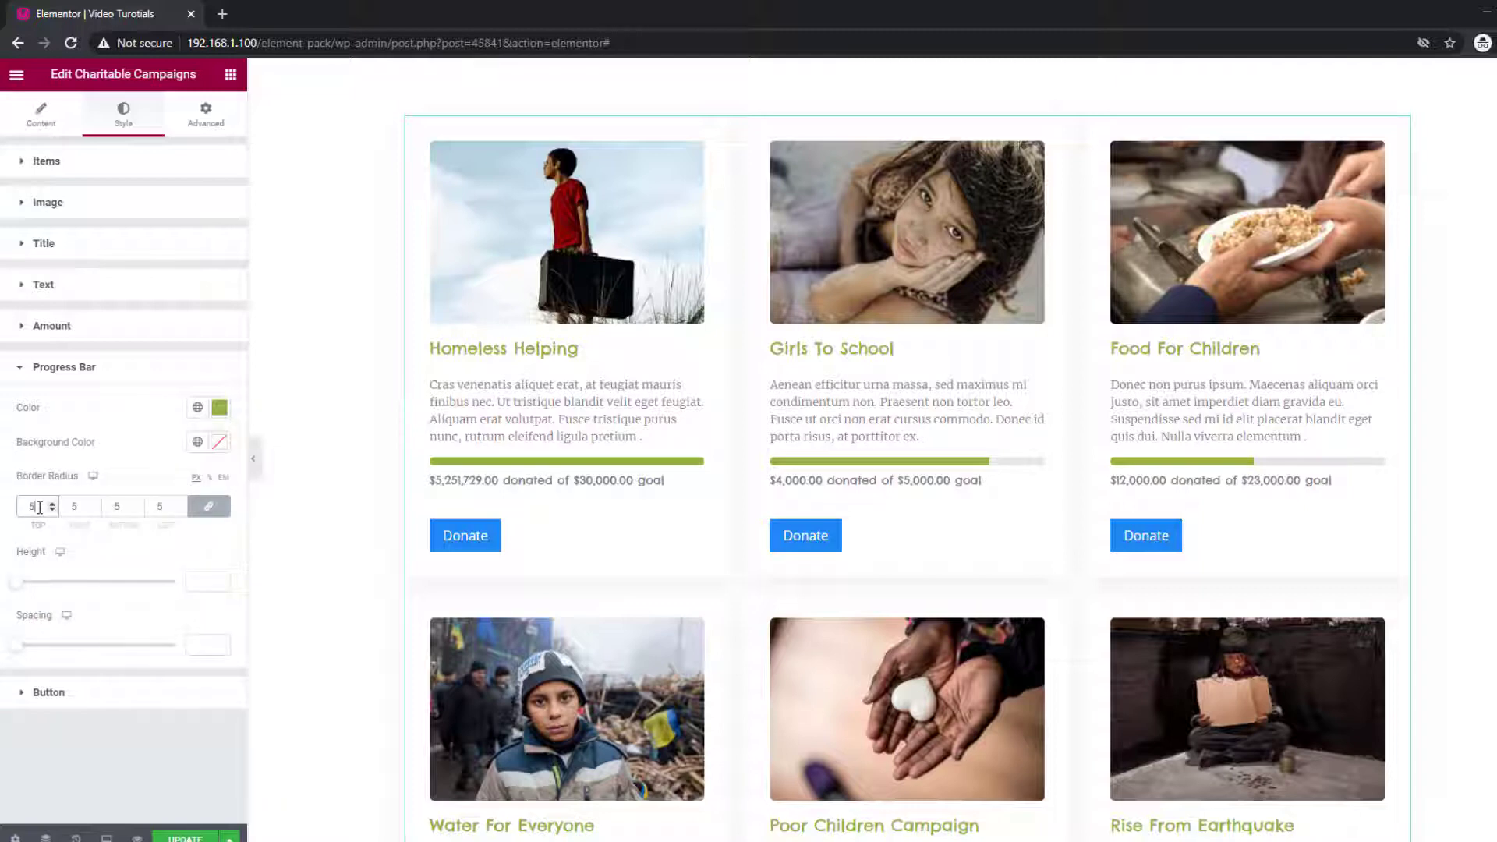
Step: Give the Donate buttons a Classic background in #93B347
left_click(101, 376)
left_click(99, 414)
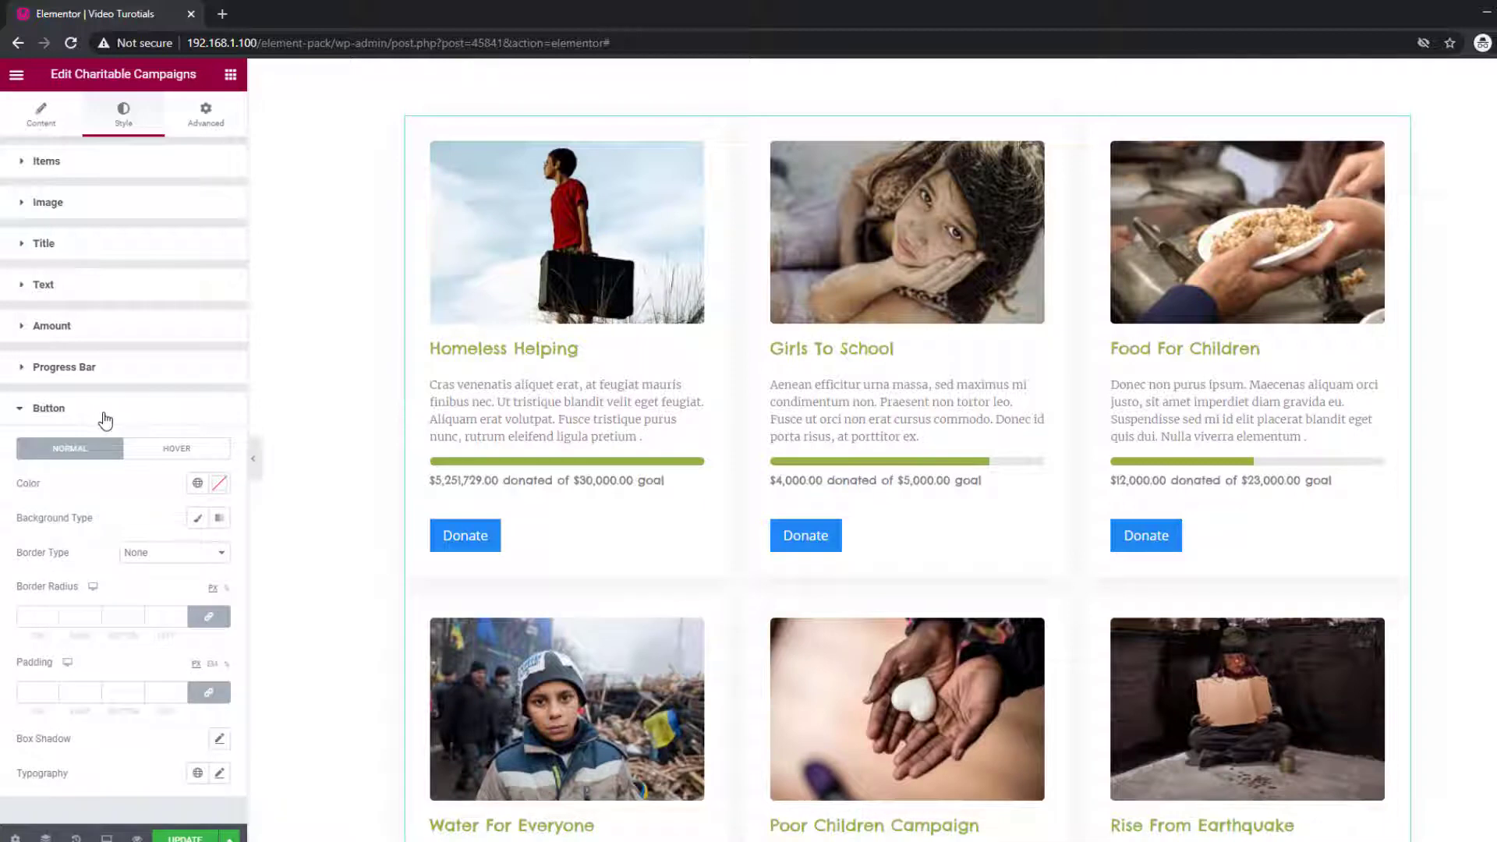
left_click(197, 518)
left_click(219, 553)
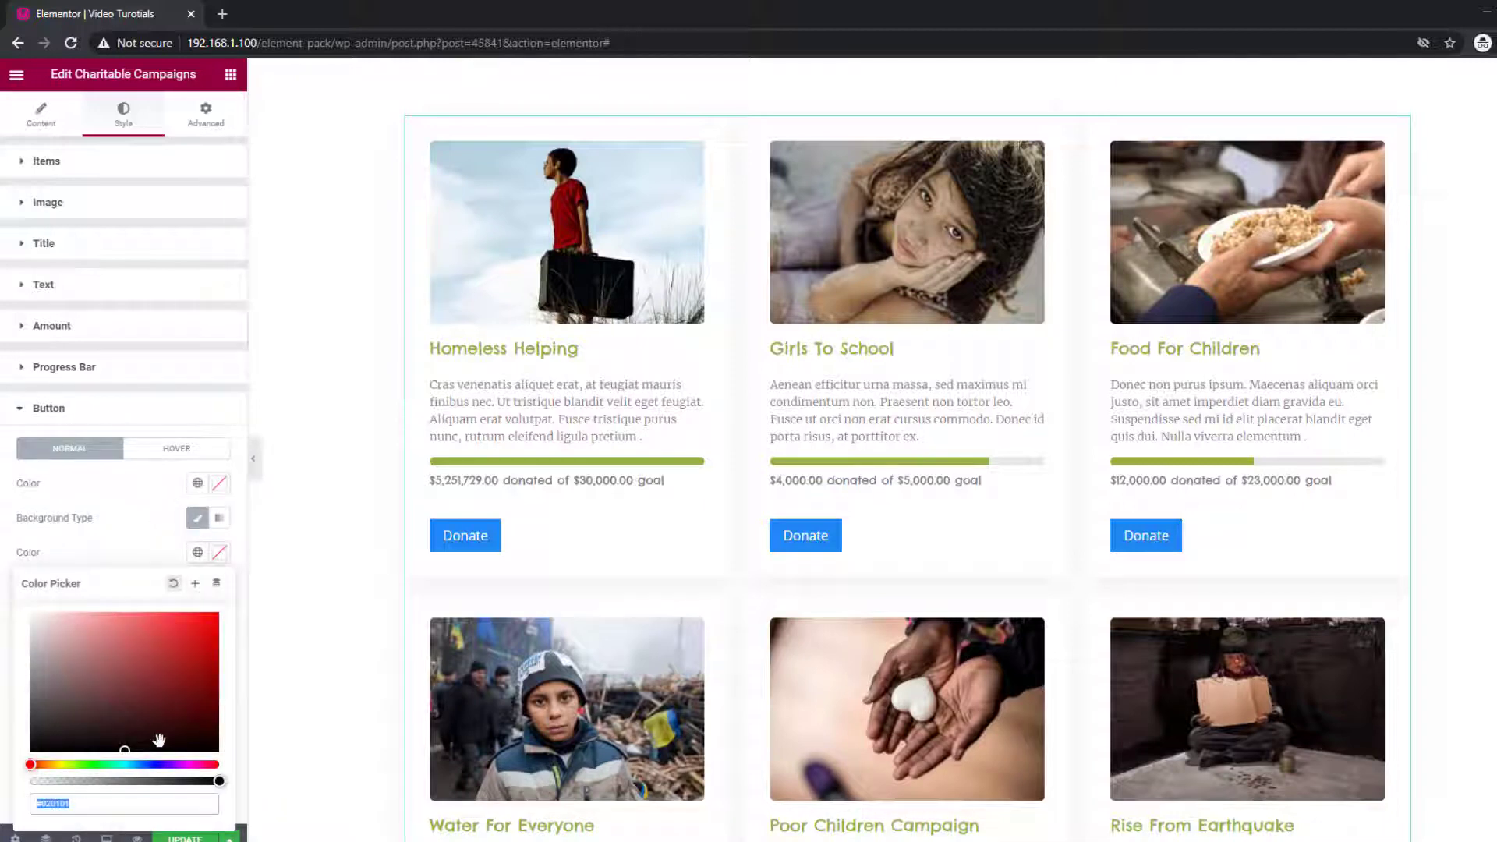
type("#93B347")
scroll(139, 538, "down", 2)
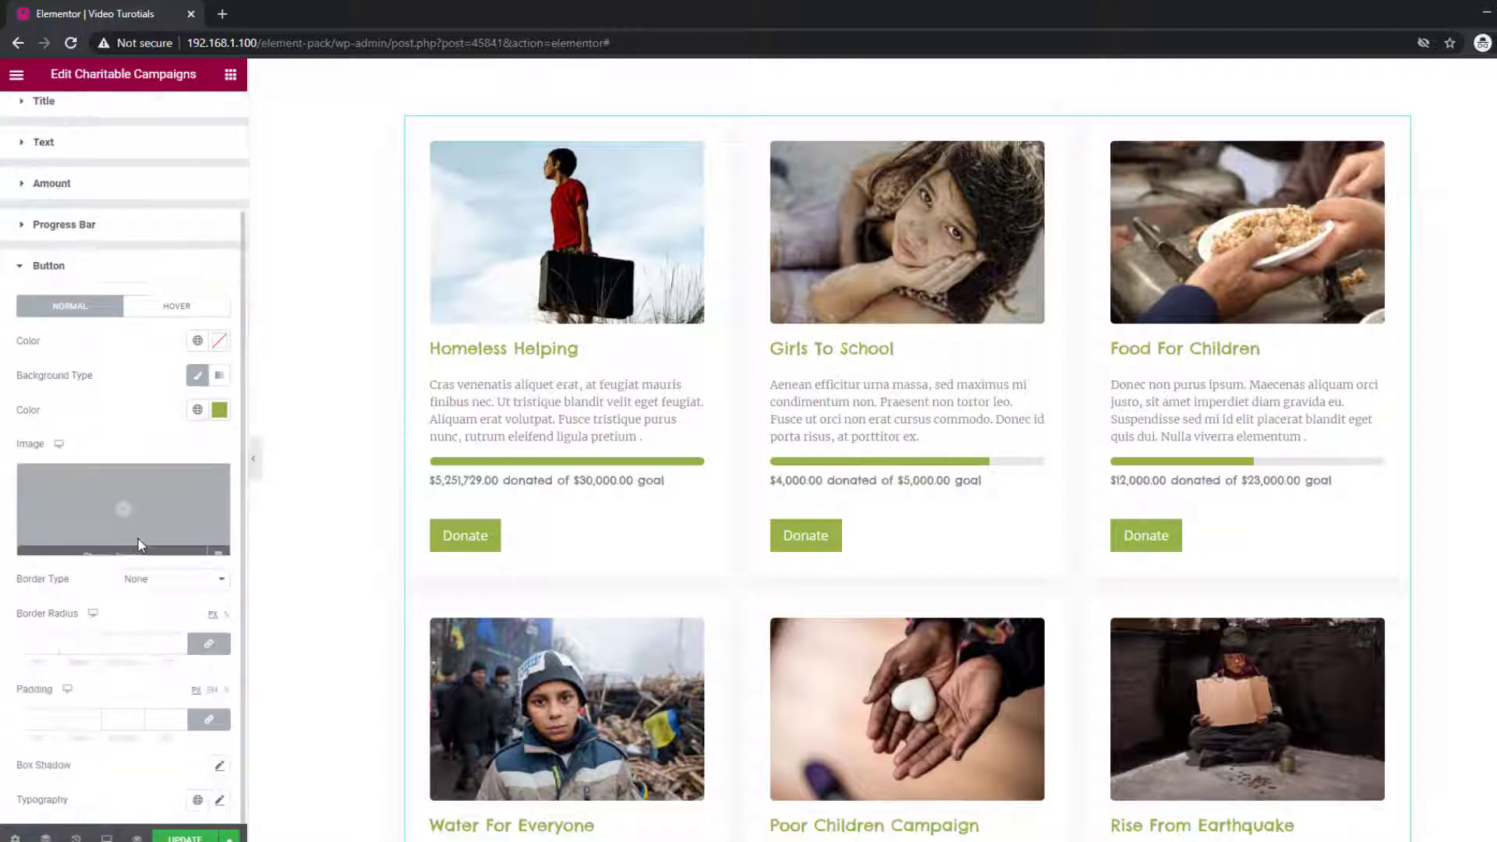
Step: Set the button typography to Chelsea Market at size 14
left_click(219, 800)
scroll(170, 690, "down", 2)
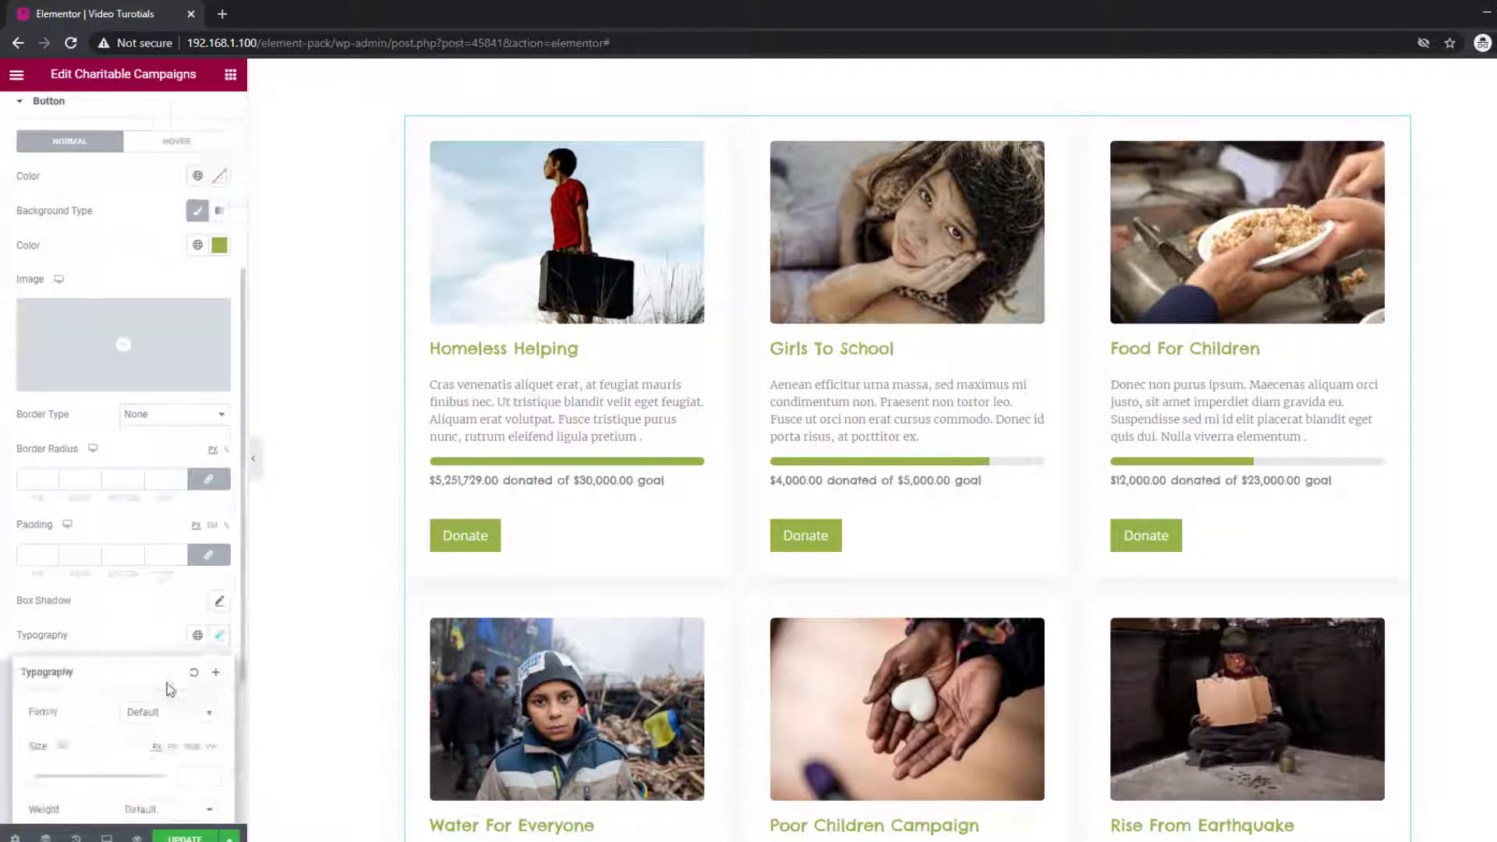
scroll(169, 689, "down", 3)
left_click(172, 471)
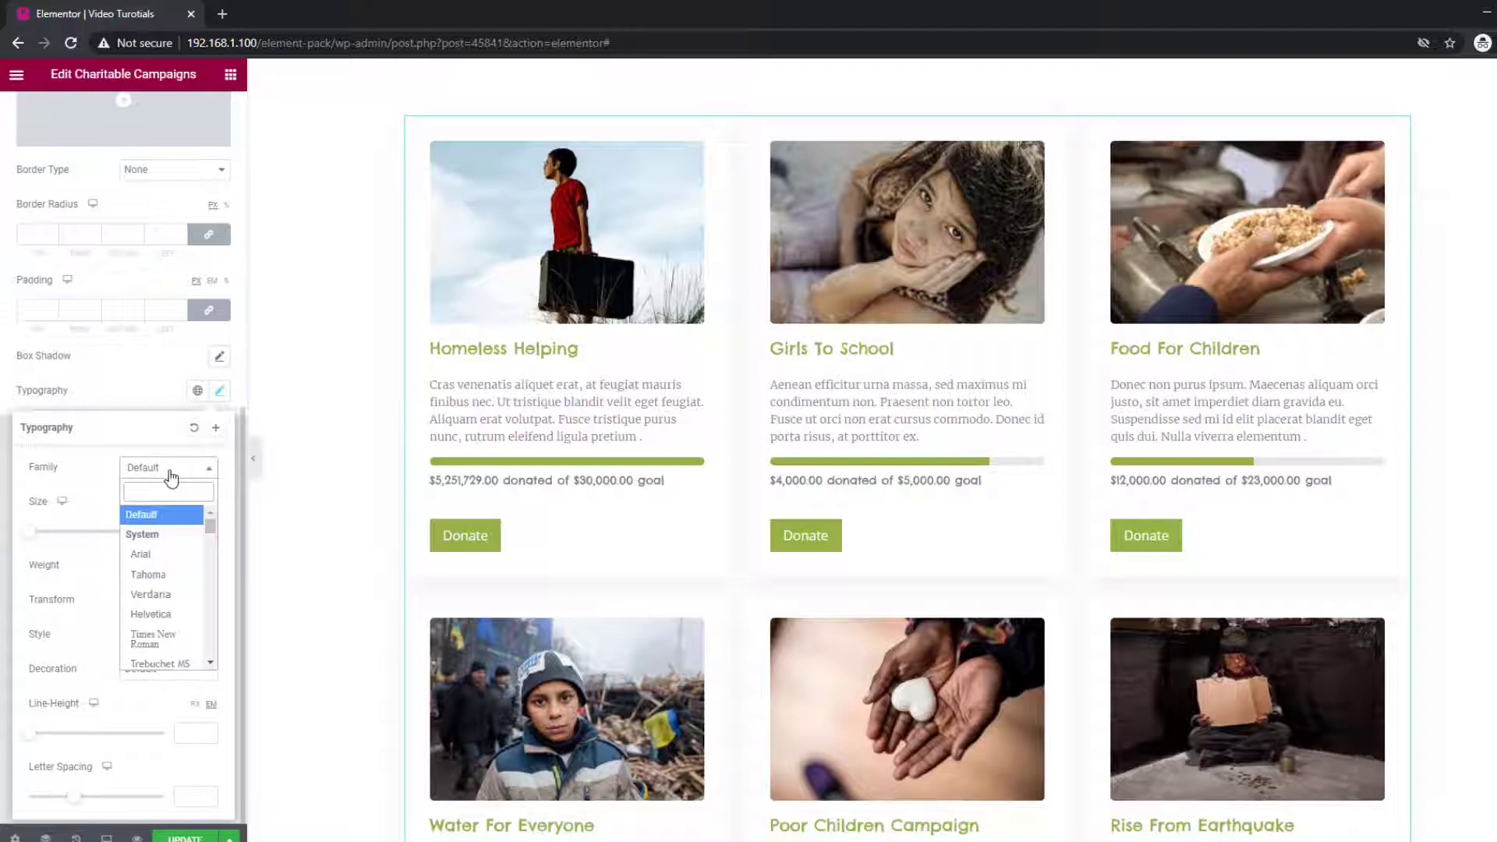
type("chel")
left_click(168, 555)
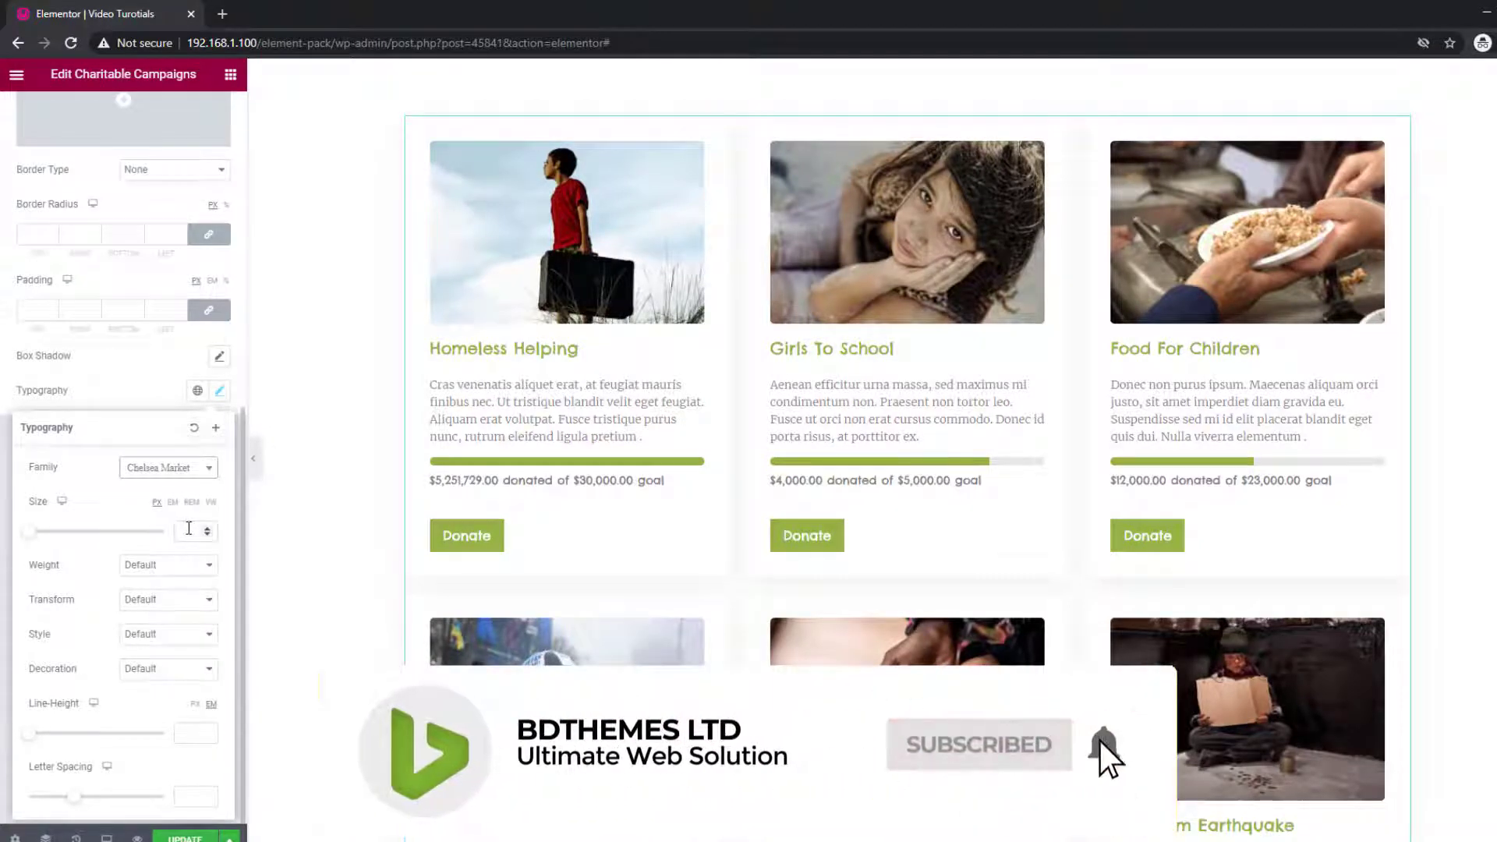
left_click(189, 528)
type("14")
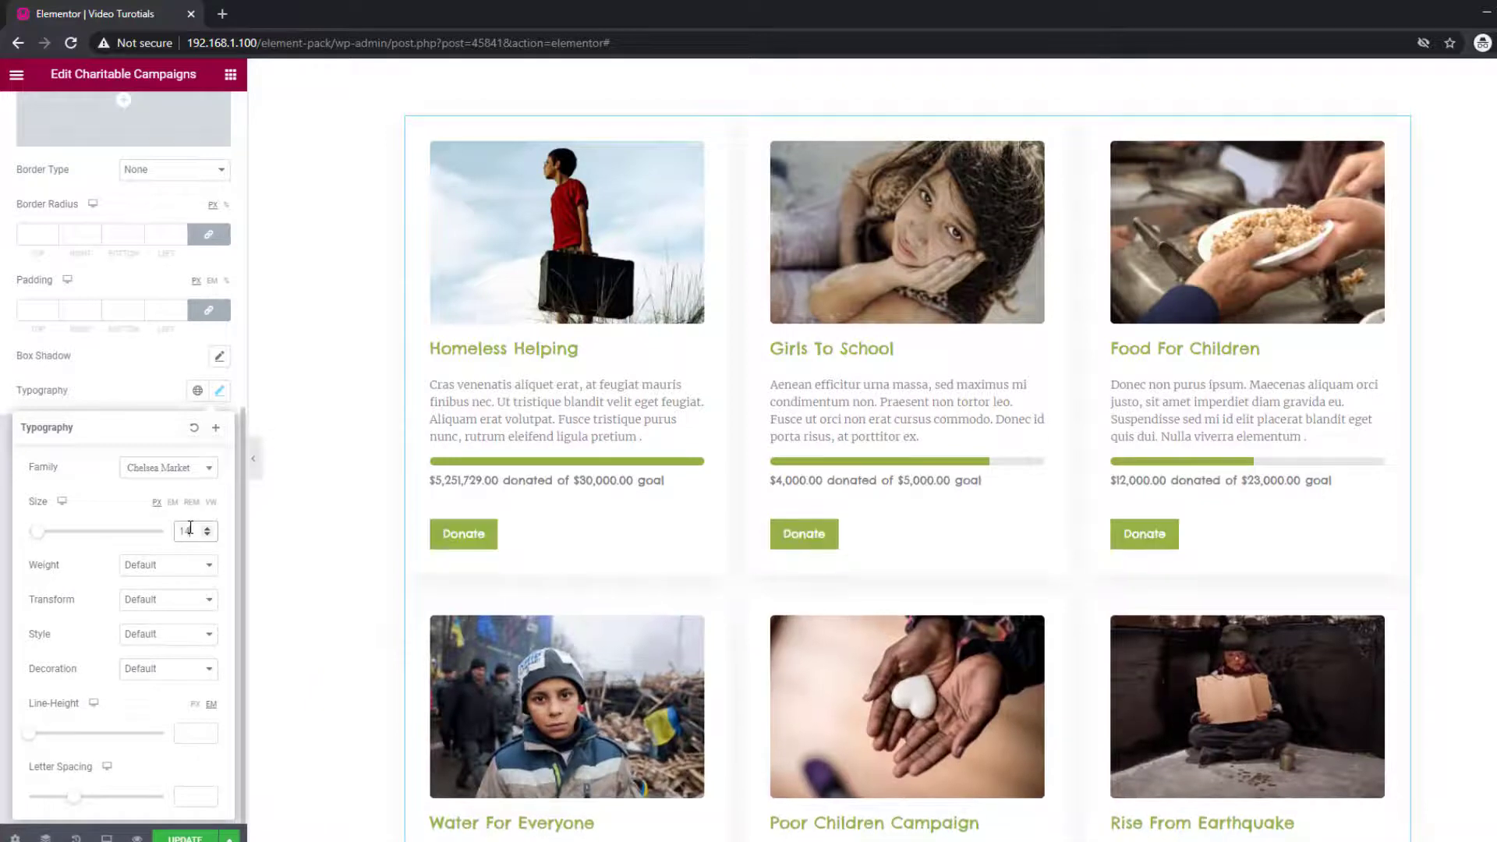
left_click(148, 402)
scroll(147, 401, "up", 2)
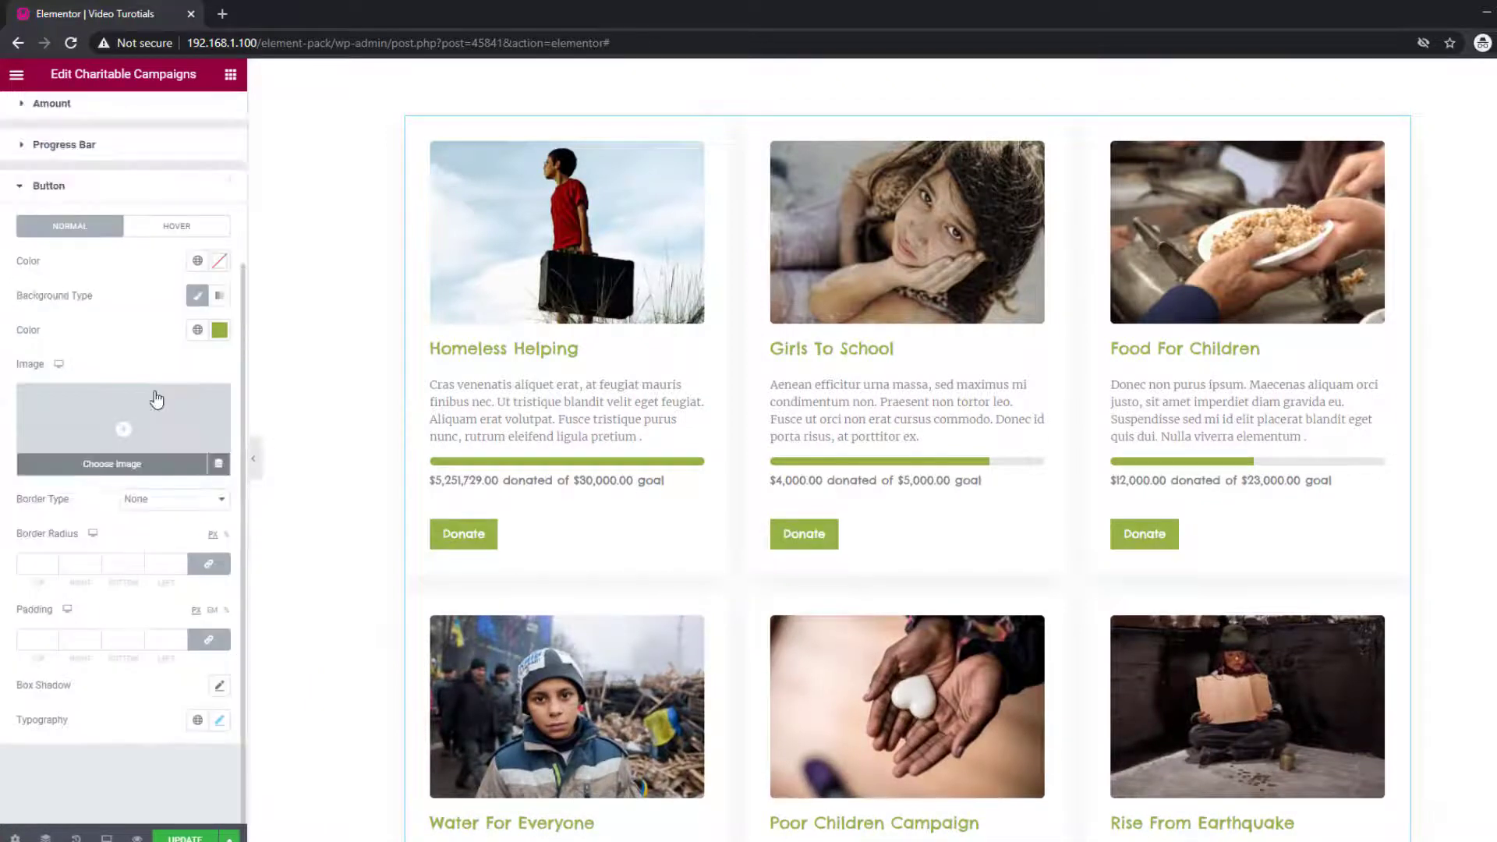
Step: Give the button hover state a Classic background of brighter green #9DC934
left_click(182, 228)
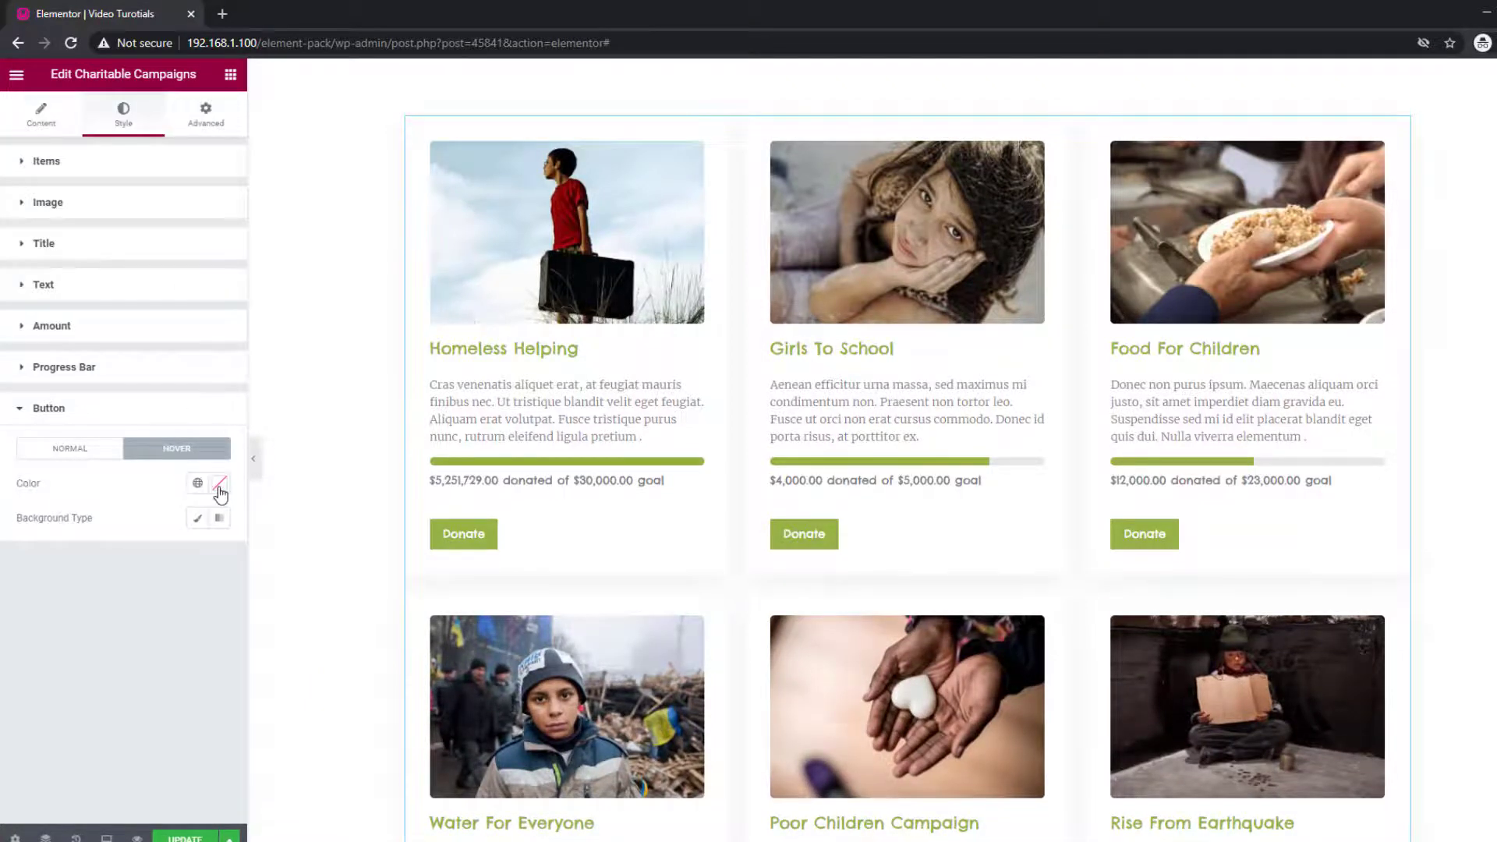
left_click(197, 518)
left_click(219, 552)
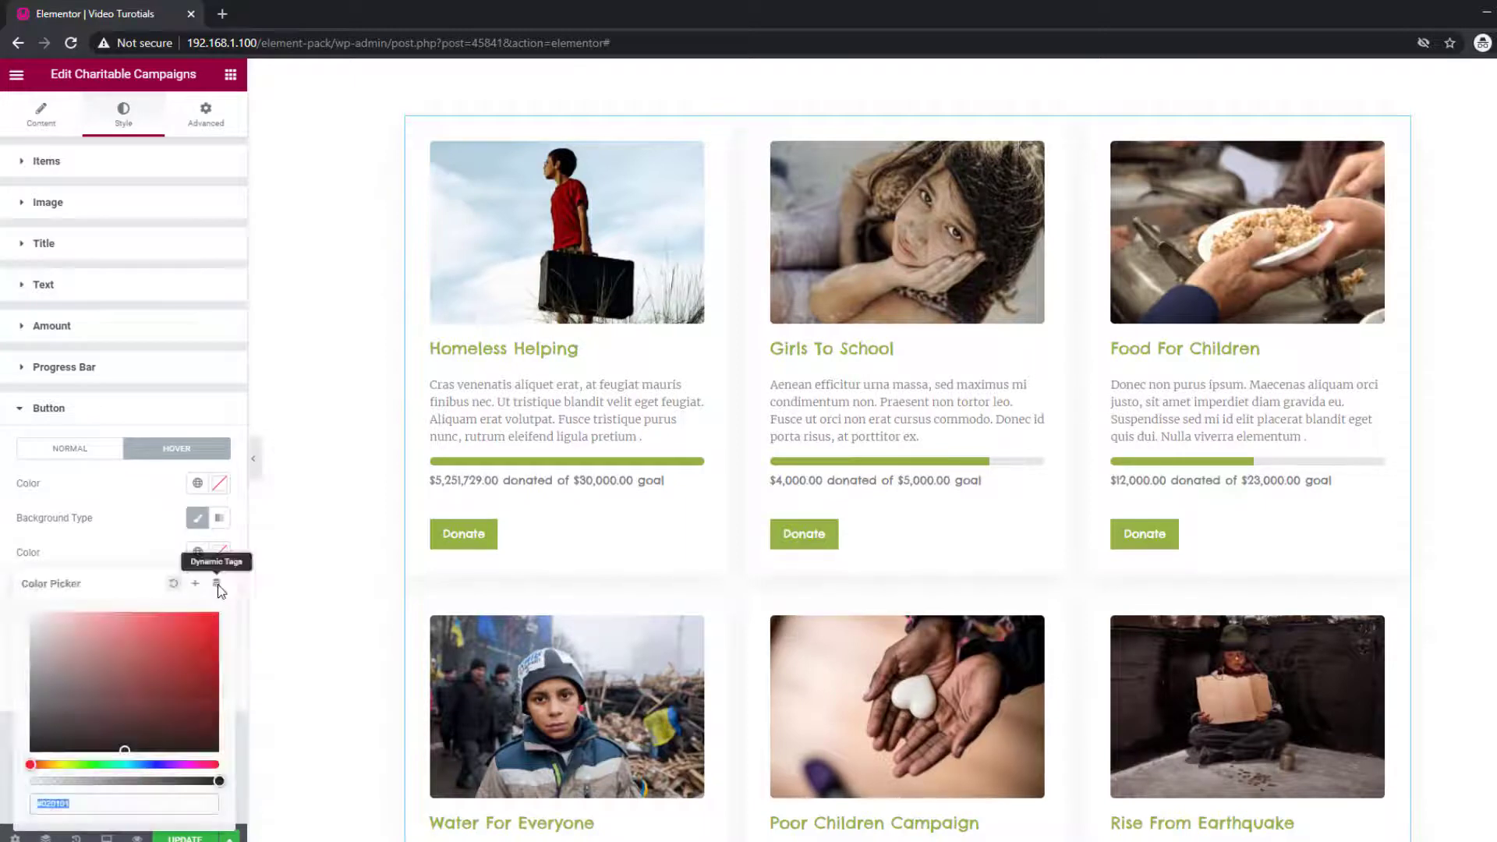
type("#93B347")
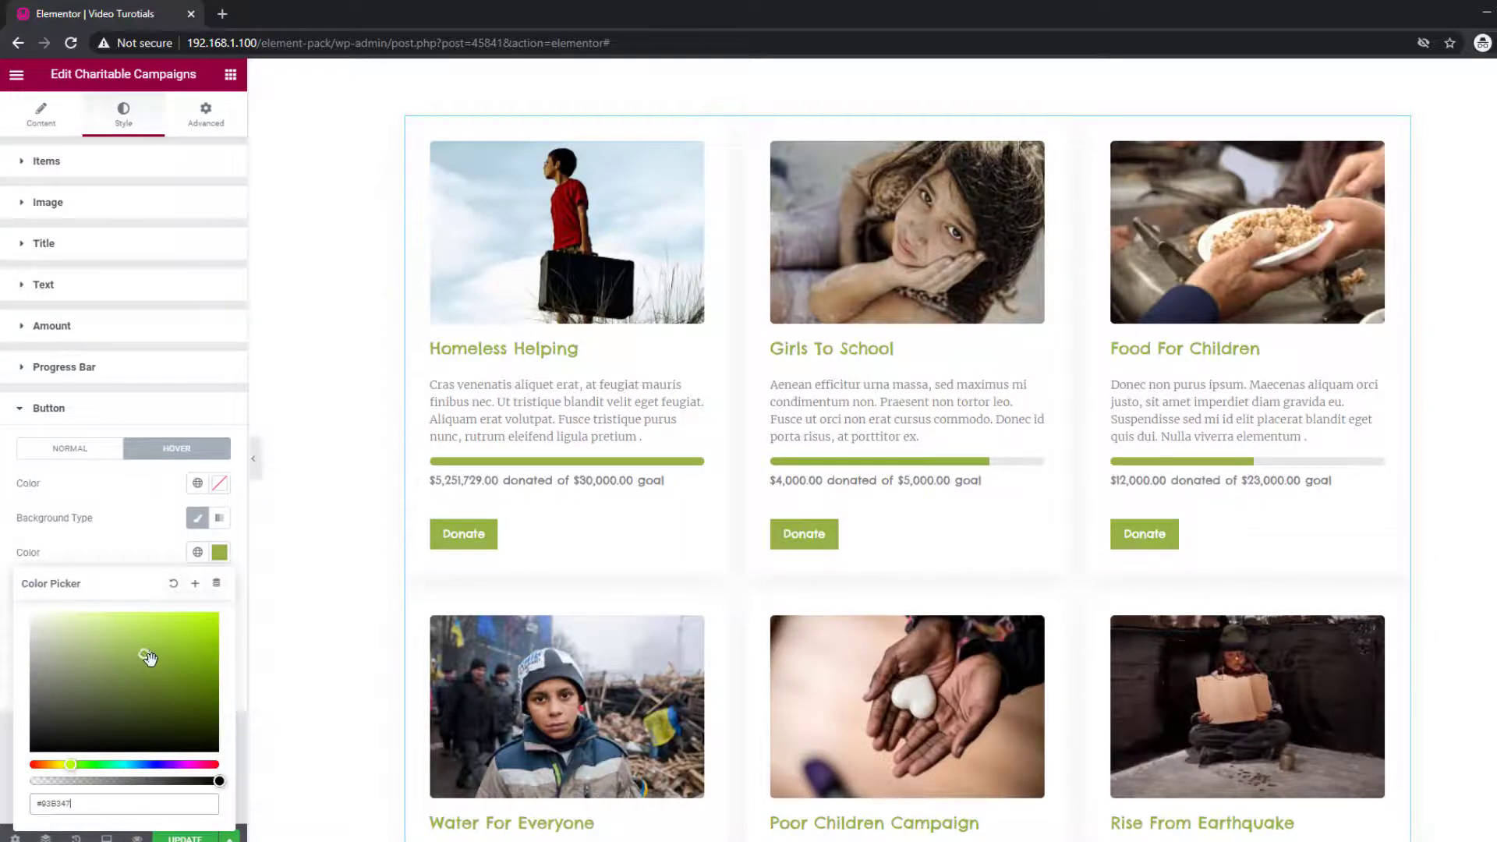
left_click_drag(149, 657, 168, 641)
key("Escape")
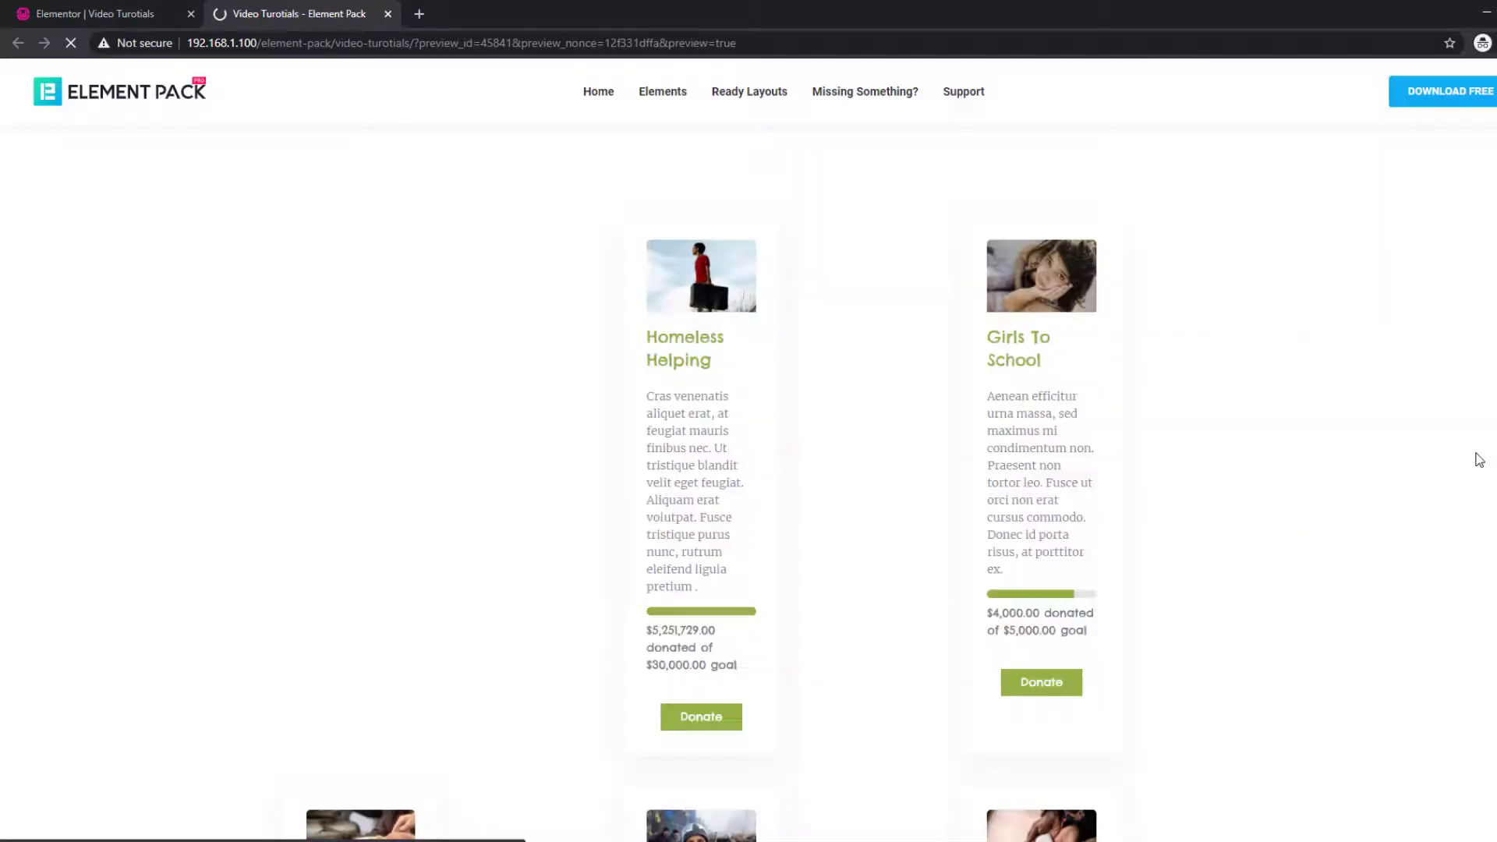
Step: Scroll through the three-column campaign grid to check the green progress bars and Donate buttons
scroll(1467, 461, "down", 1)
scroll(1466, 462, "down", 2)
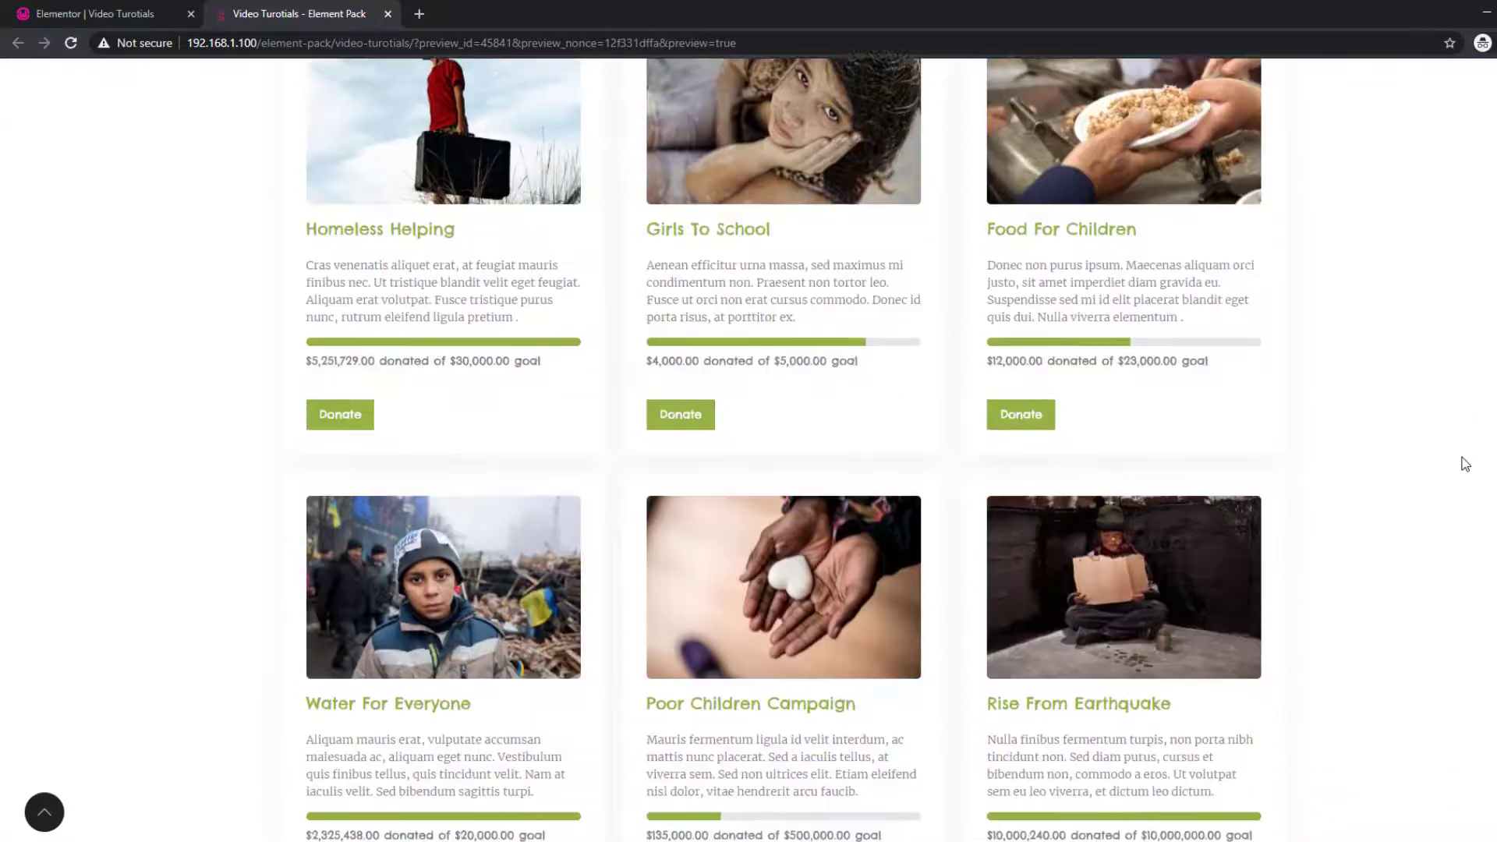
scroll(1467, 461, "down", 2)
scroll(1466, 463, "up", 2)
scroll(1466, 464, "up", 2)
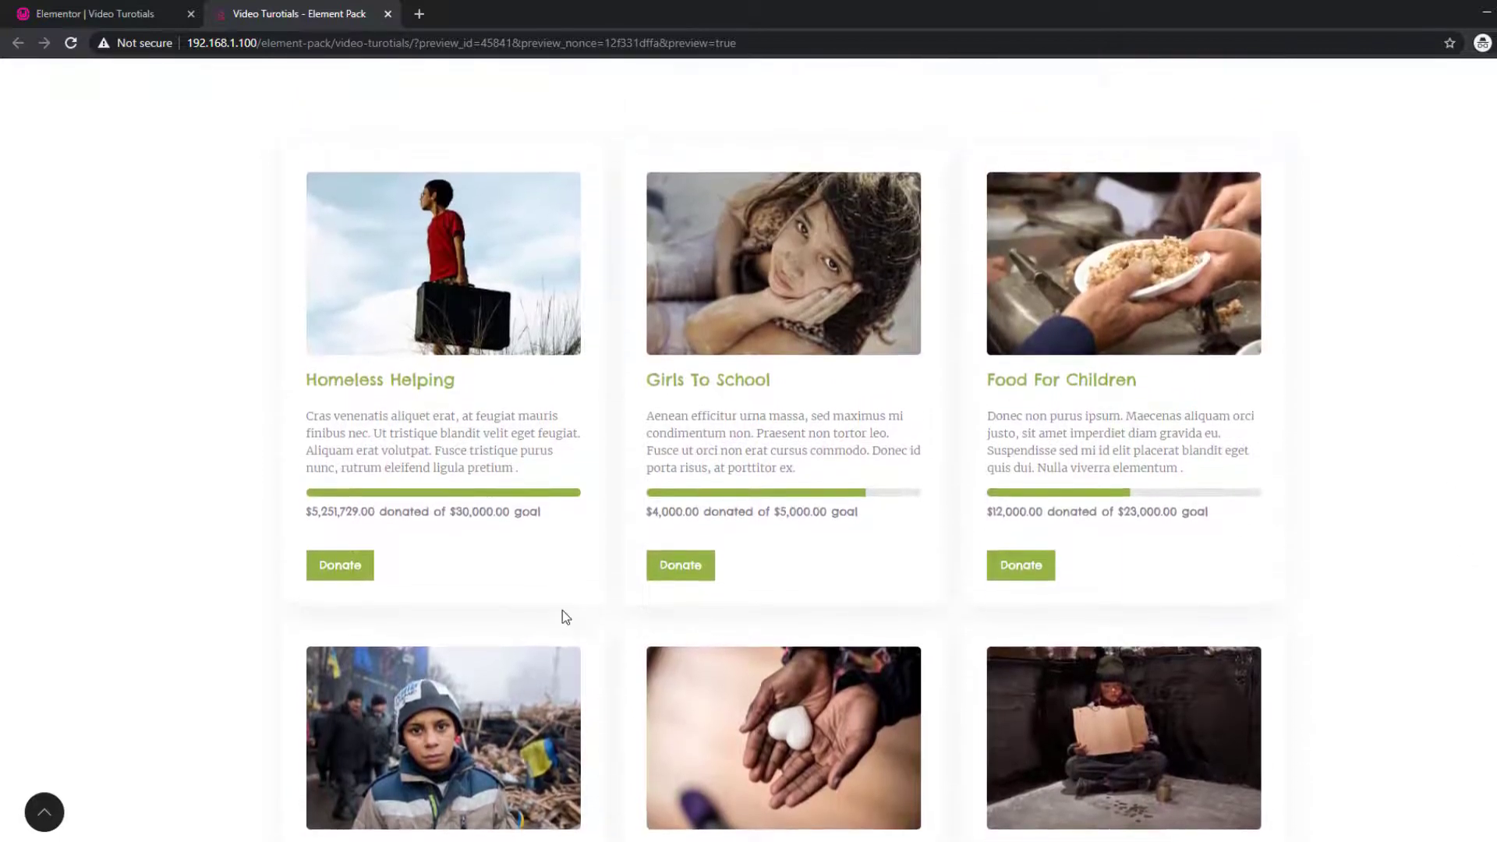